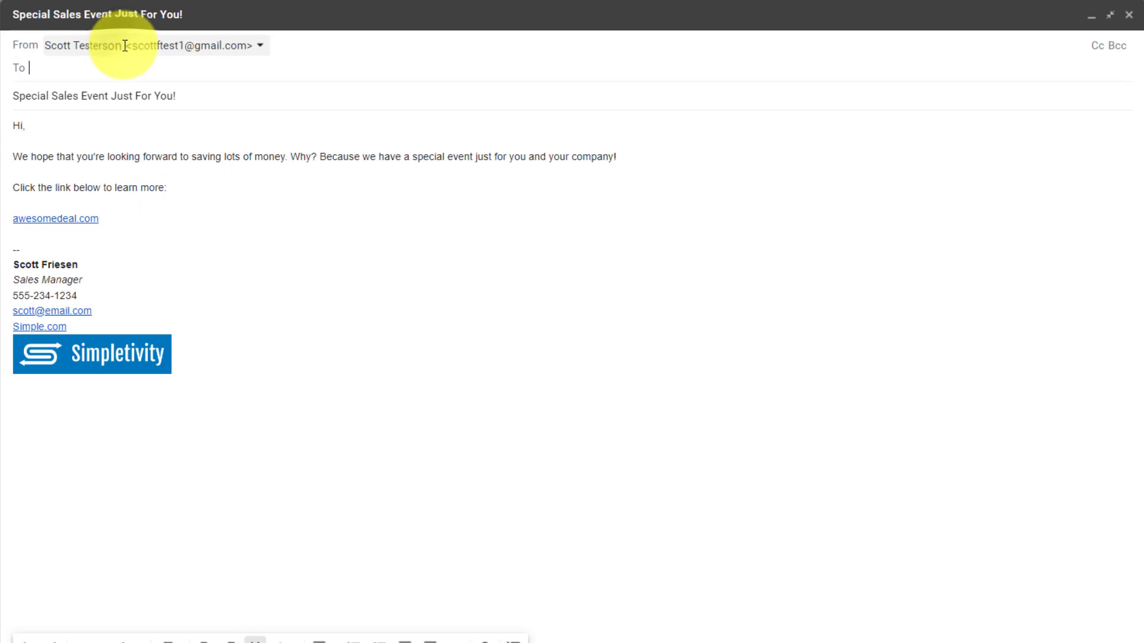
Expand the sales-event draft's recipients line and add Cc and Bcc lines
click(122, 45)
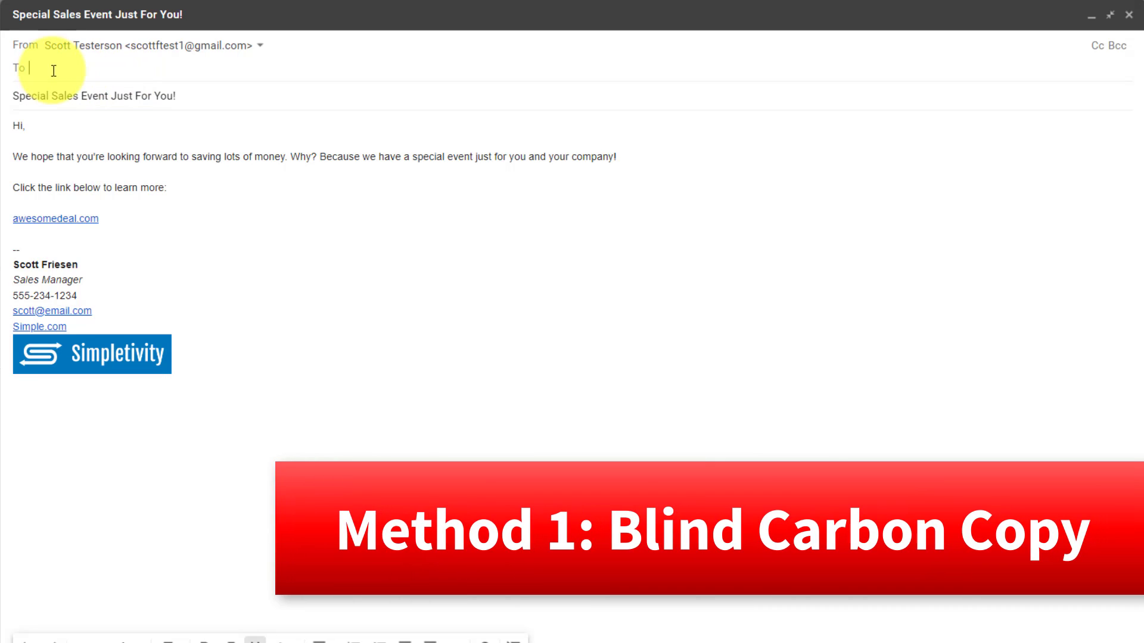
click(1097, 46)
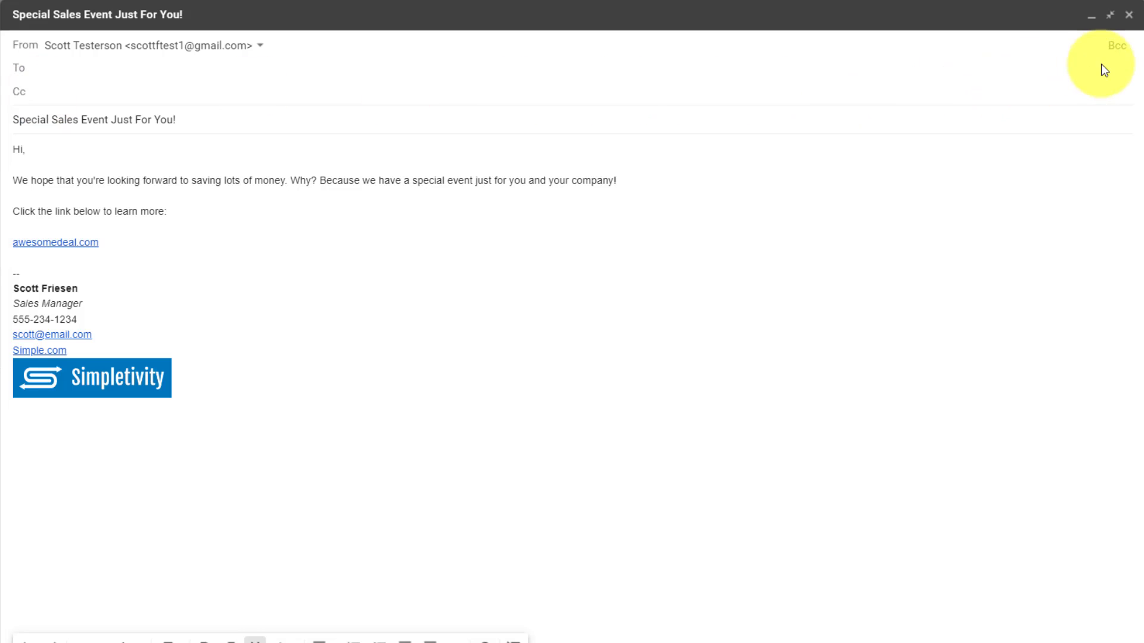
click(1113, 48)
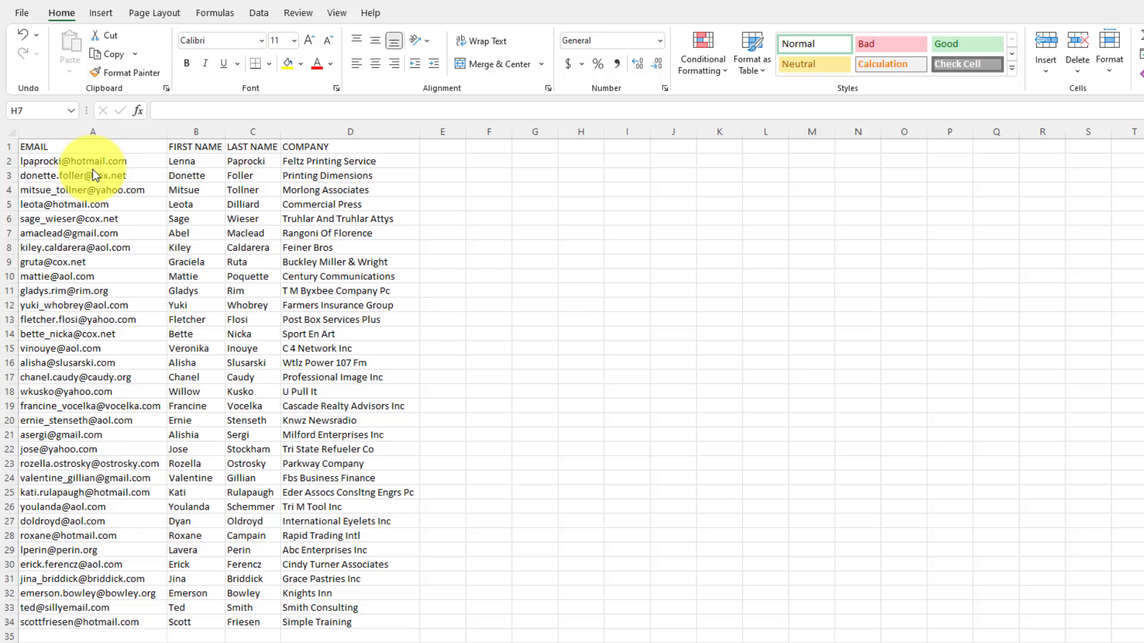
Copy the 33 customer email addresses in cells A2:A34 of the contact list
drag(55, 160, 99, 621)
key(ctrl+c)
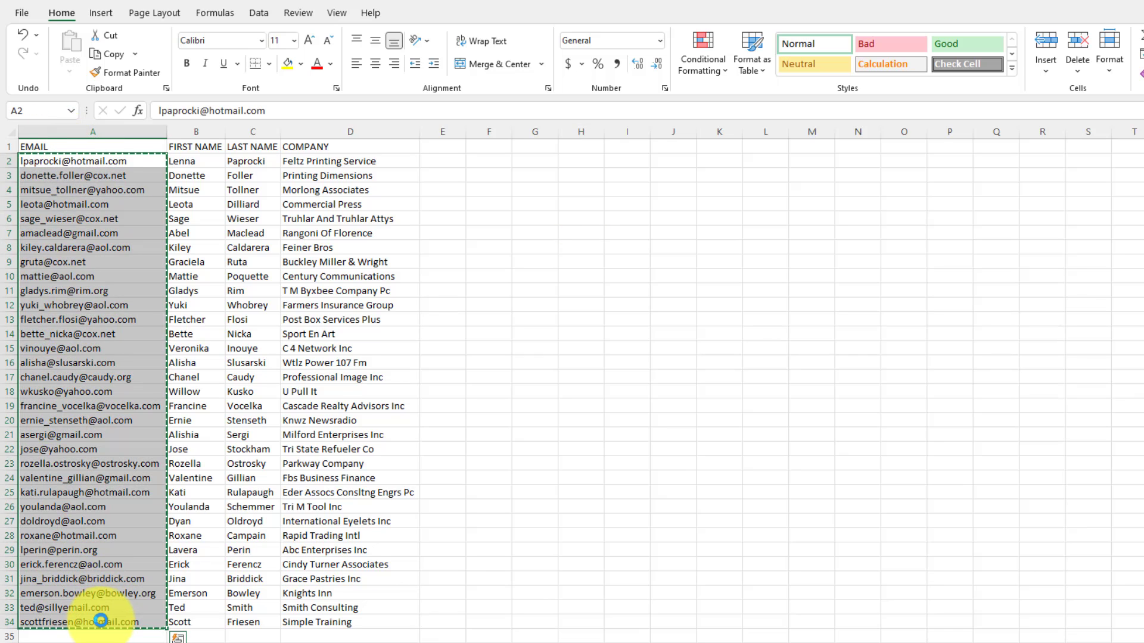
key(ctrl+q)
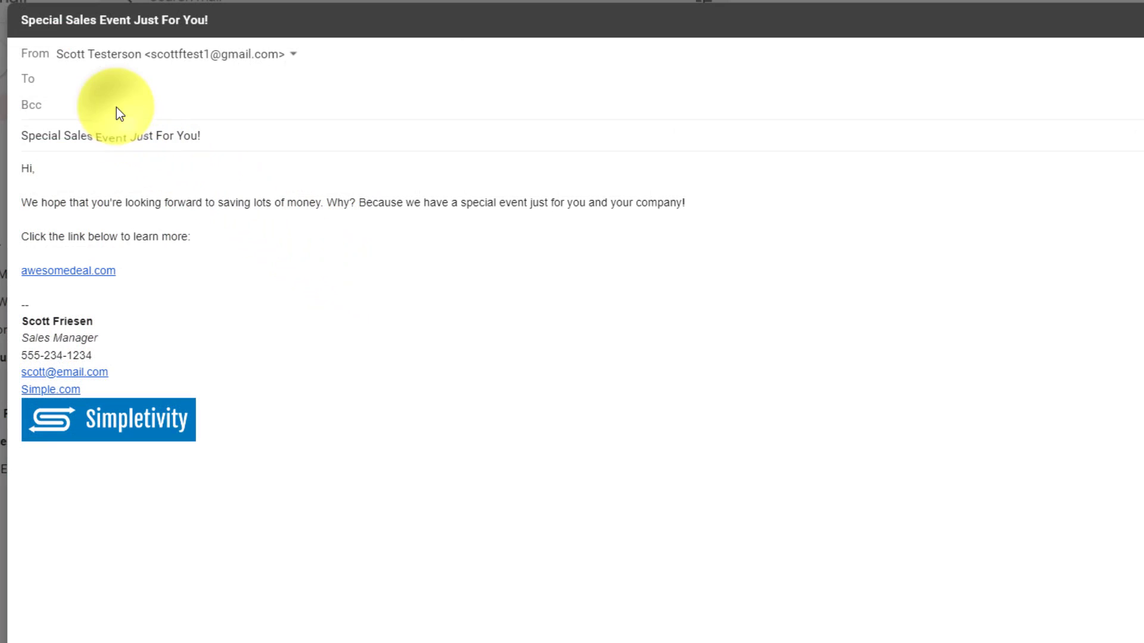
Paste the 33 copied customer addresses into the draft's Bcc line
key(ctrl+v)
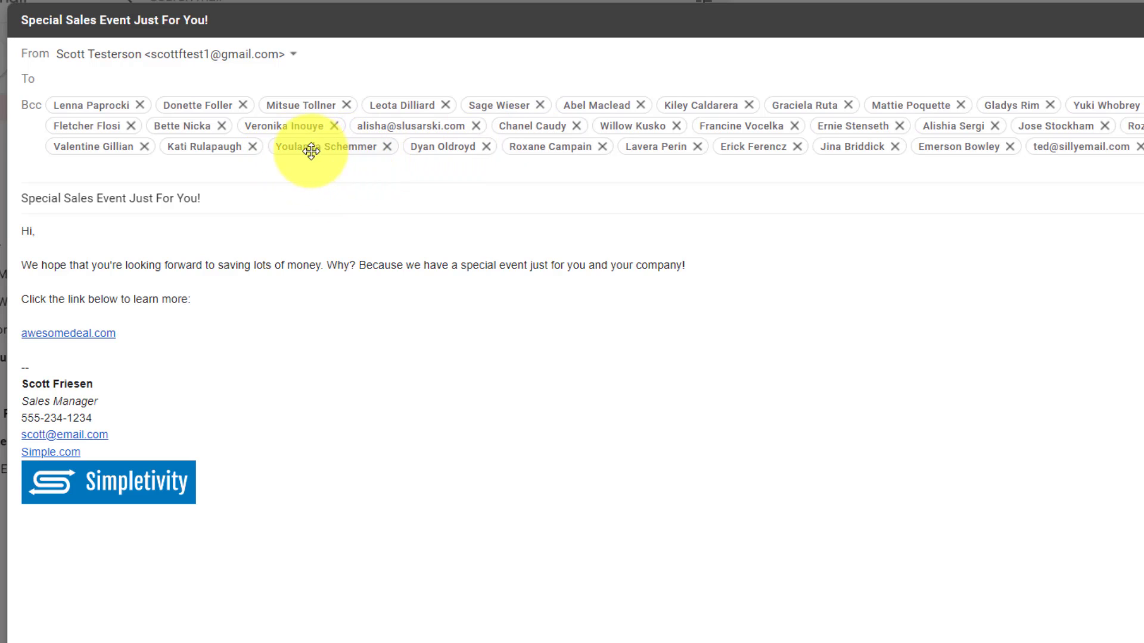
mouse_move(304, 147)
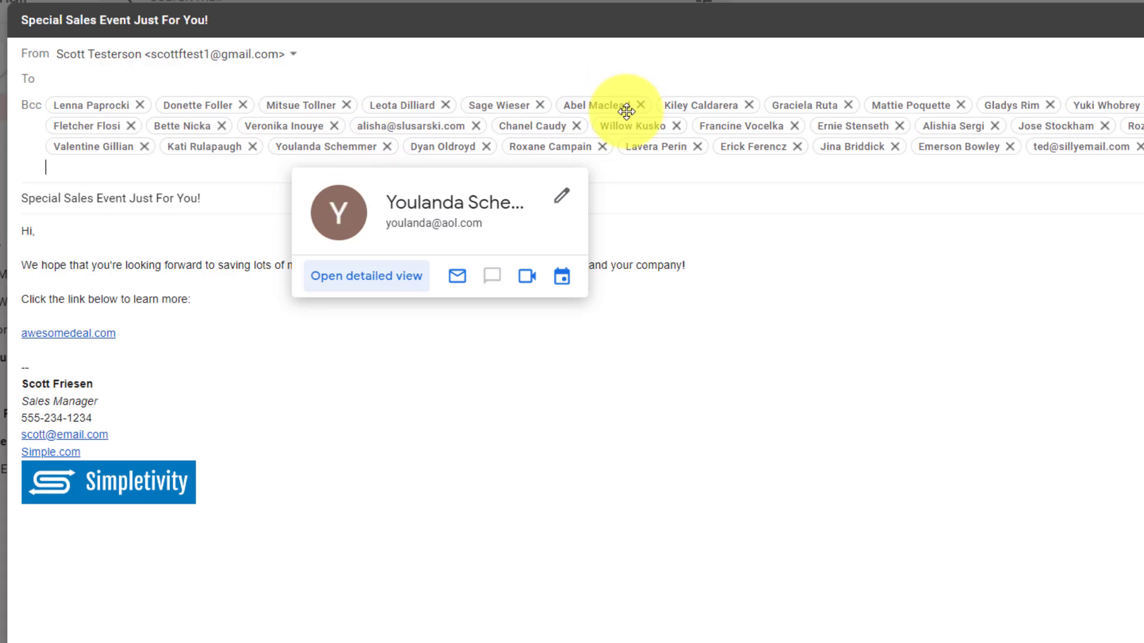
mouse_move(581, 104)
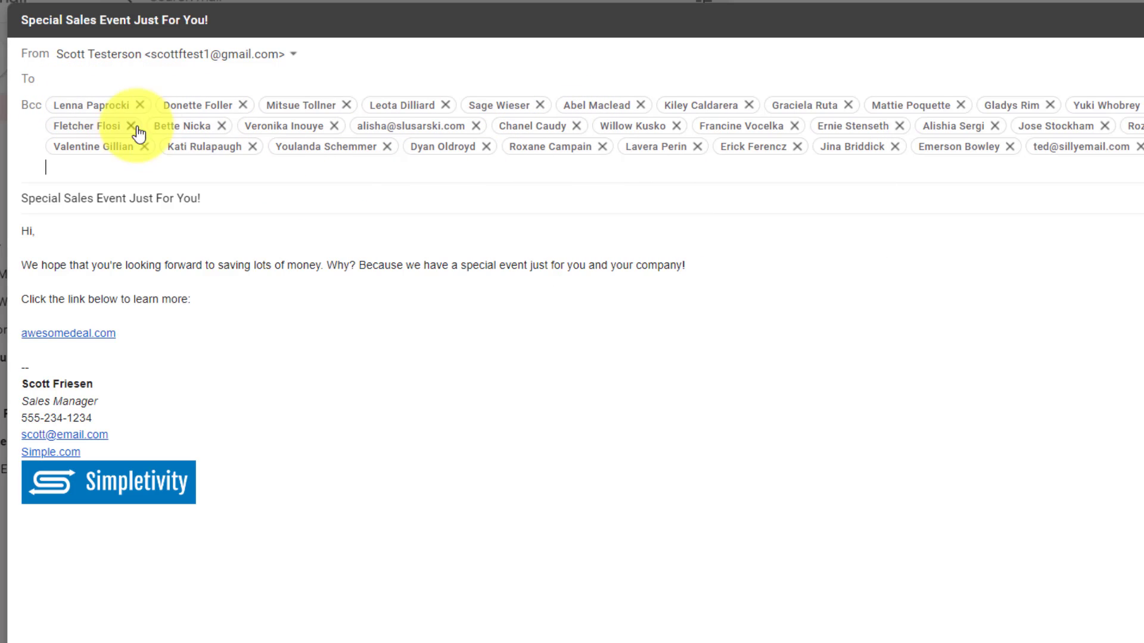
click(245, 202)
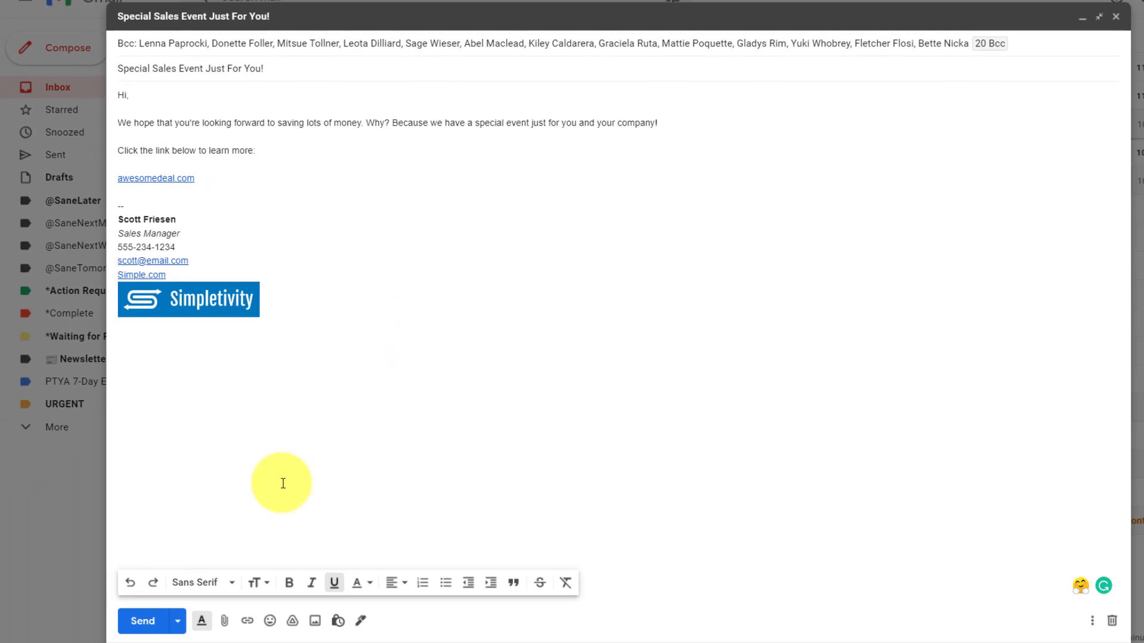
Send the Bcc email and open the received 'Special Sales Event Just For You!' copy
click(149, 621)
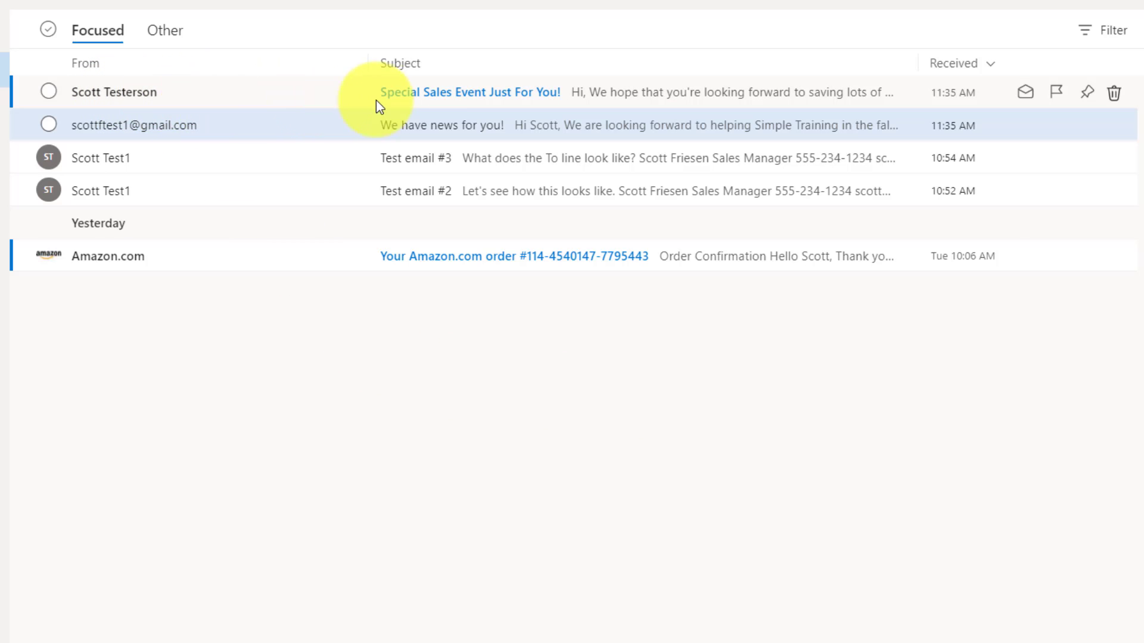
click(512, 95)
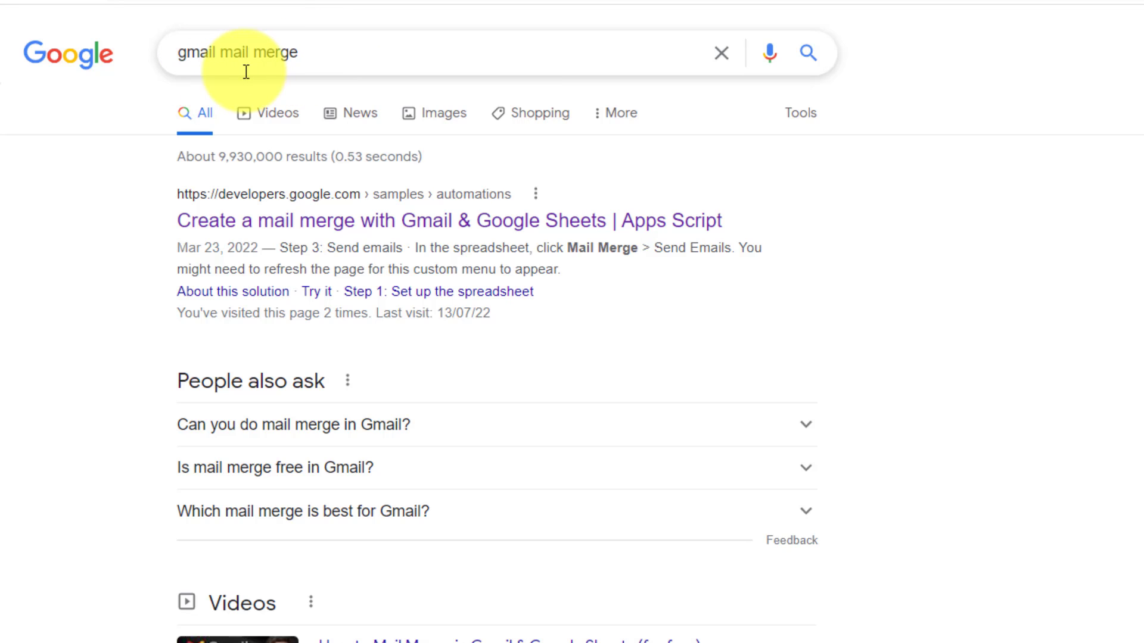
Open the Apps Script 'Create a mail merge with Gmail & Google Sheets' guide and skim it
click(352, 229)
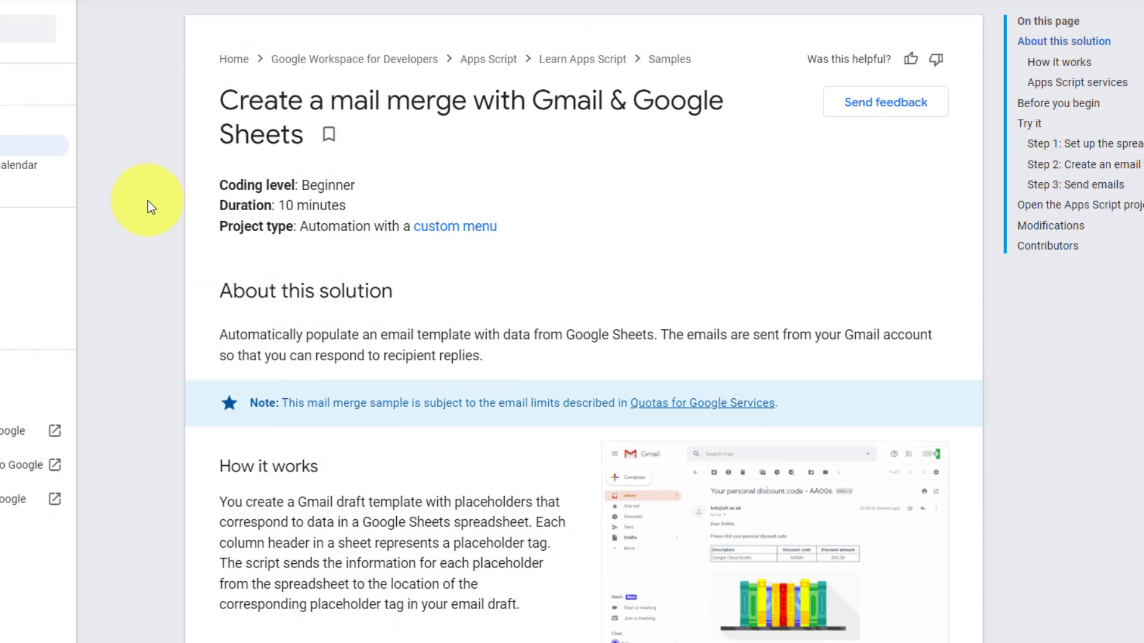
scroll(148, 202, down, 9)
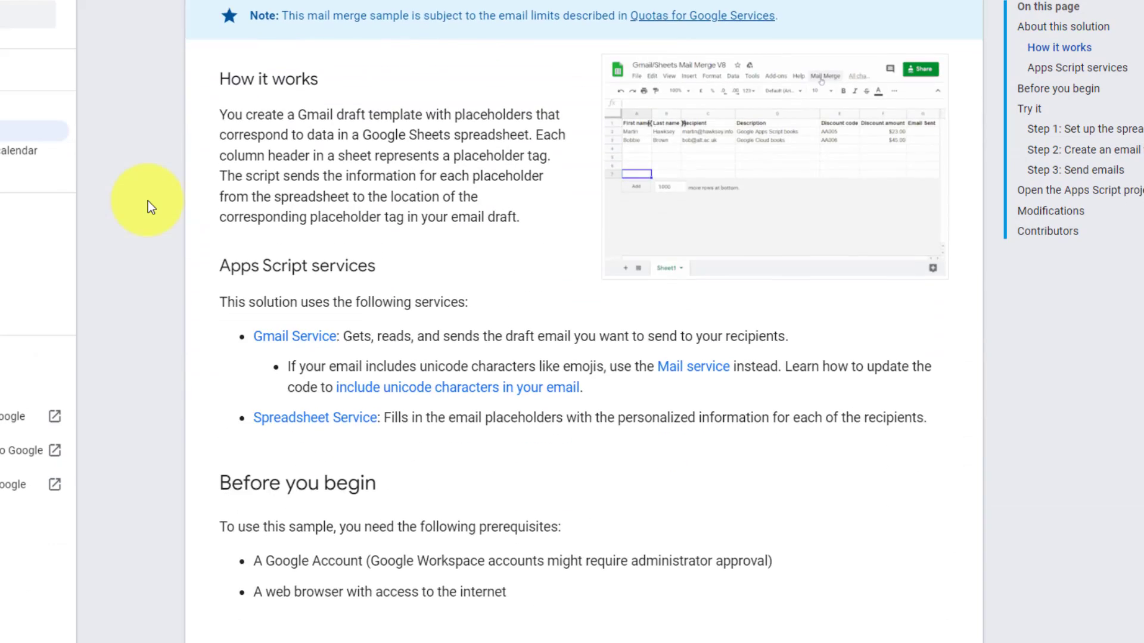
scroll(148, 201, down, 8)
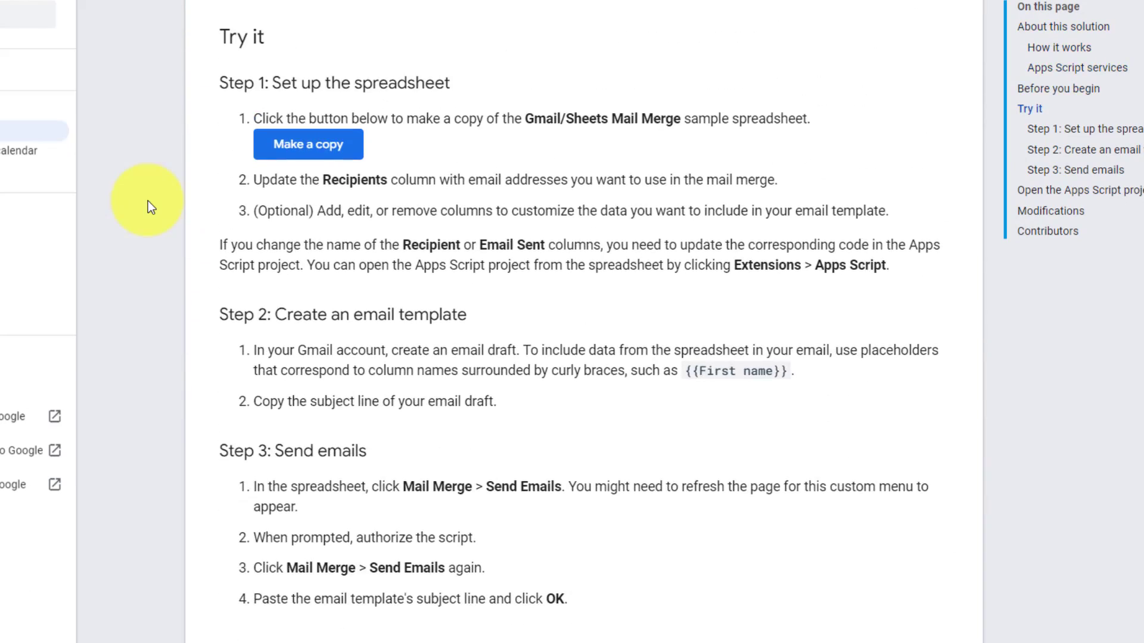
scroll(148, 202, up, 14)
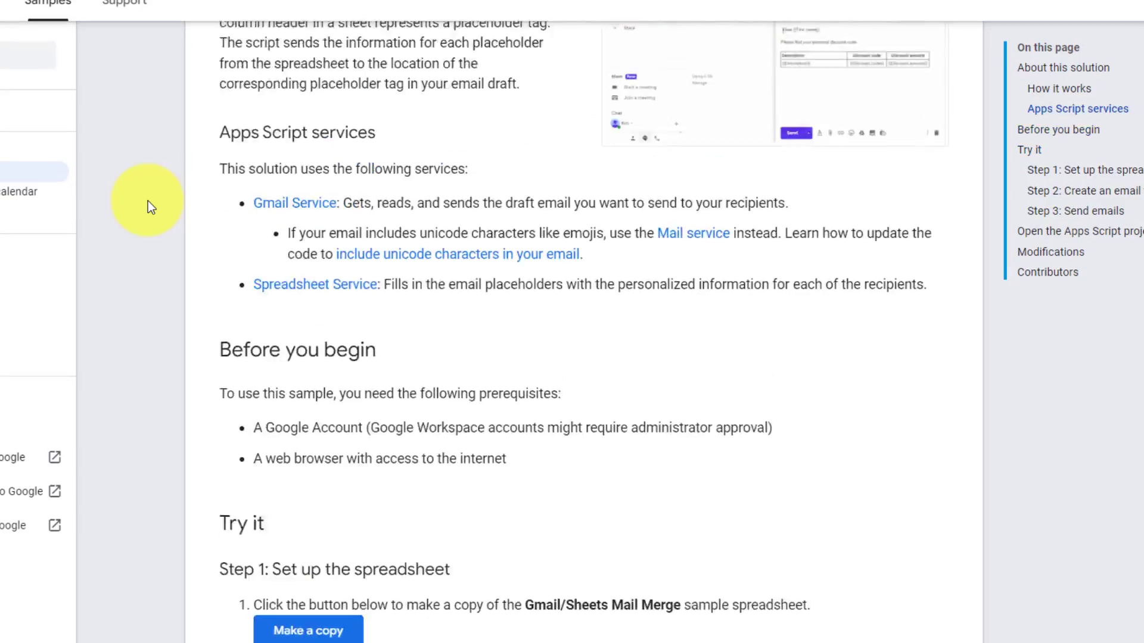
scroll(148, 201, up, 1)
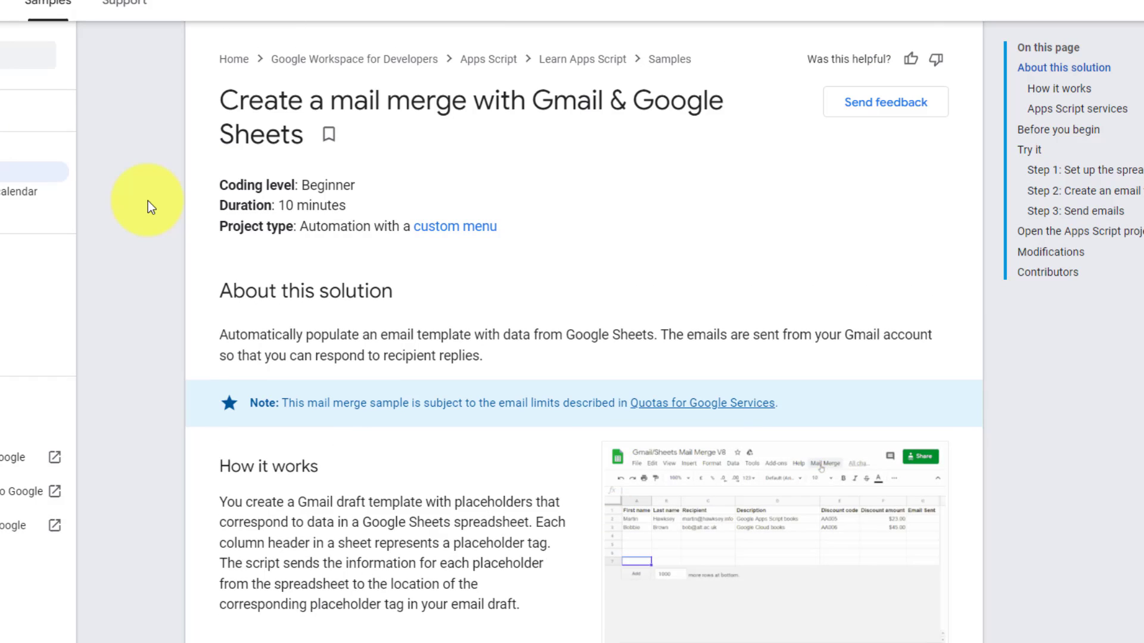
scroll(147, 202, down, 3)
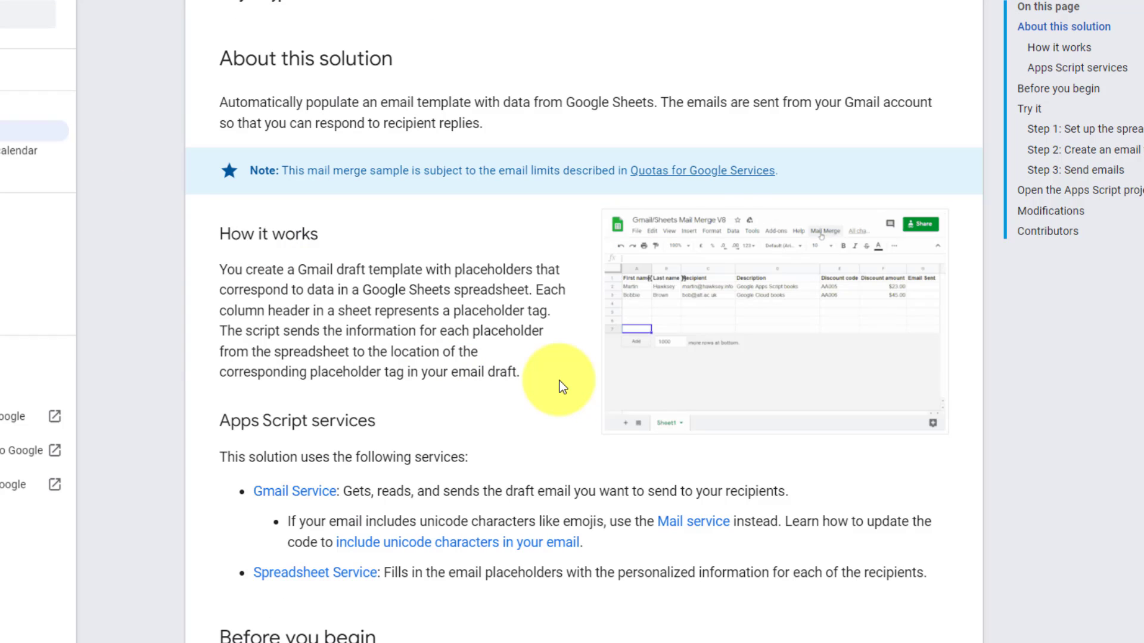
scroll(559, 381, up, 5)
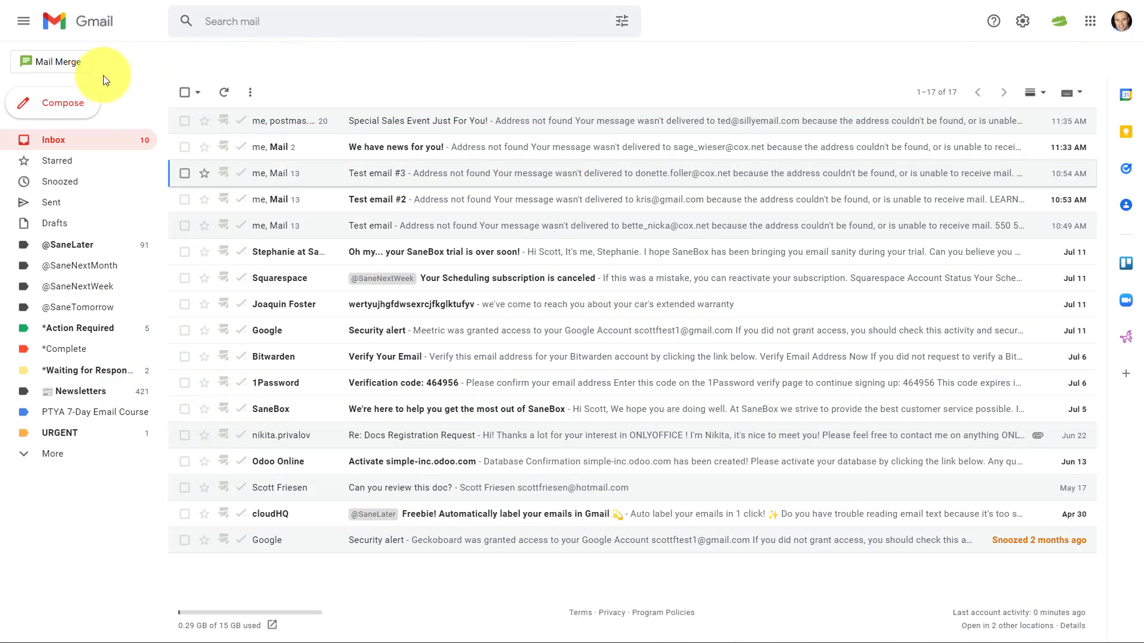
Open the Mail Merge campaigns list from the Gmail sidebar
click(58, 68)
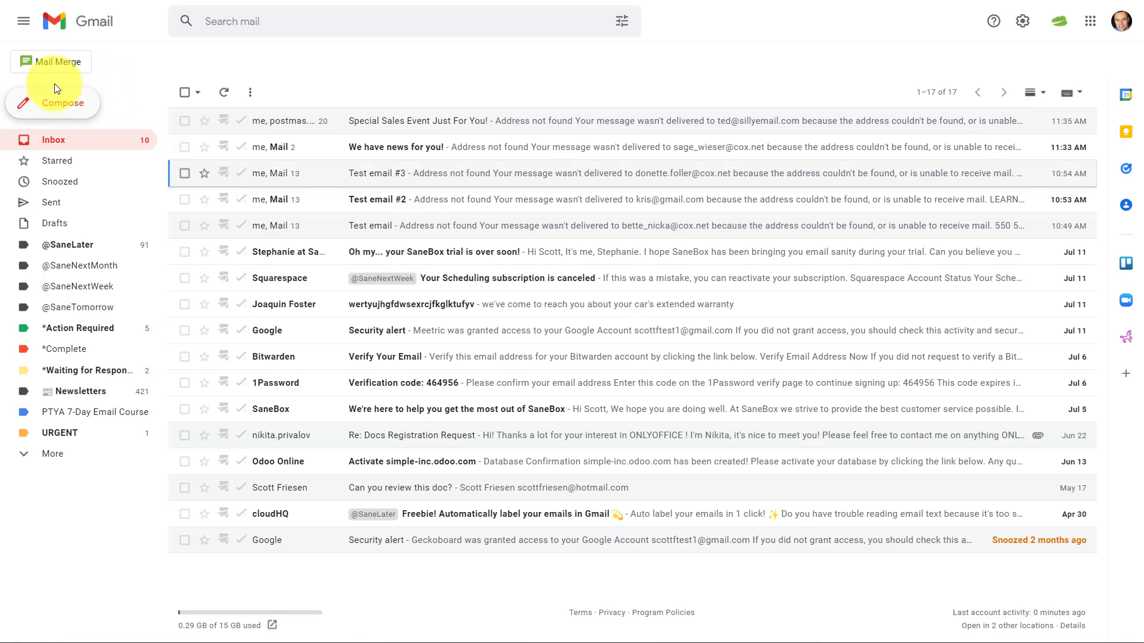
click(53, 62)
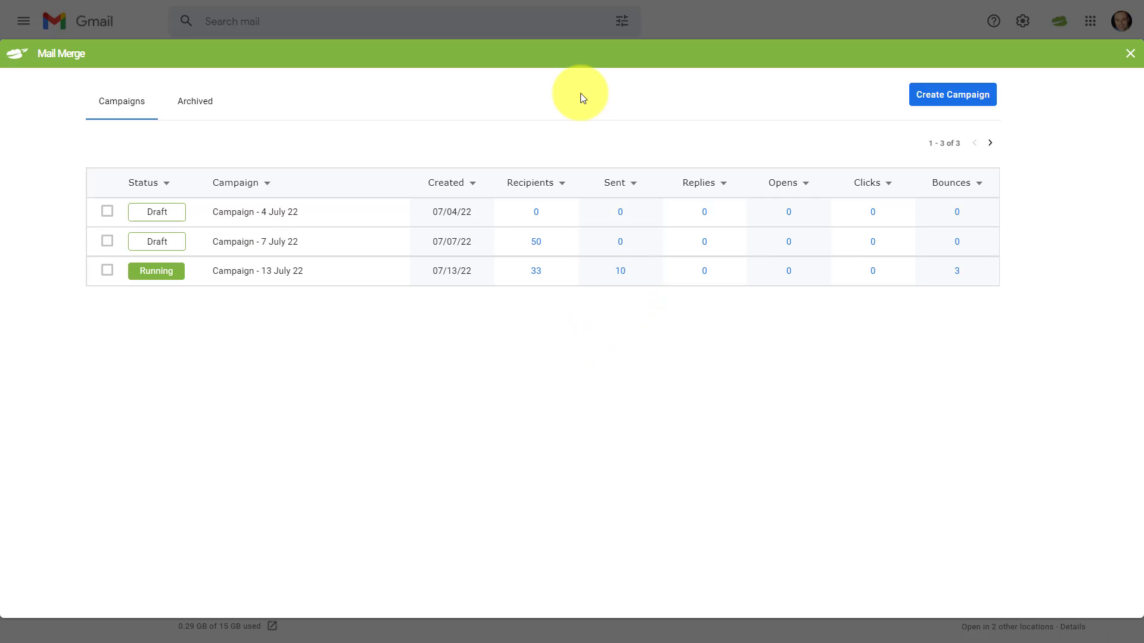
Create a new Right Inbox campaign and bring up its Upload CSV dialog
click(951, 99)
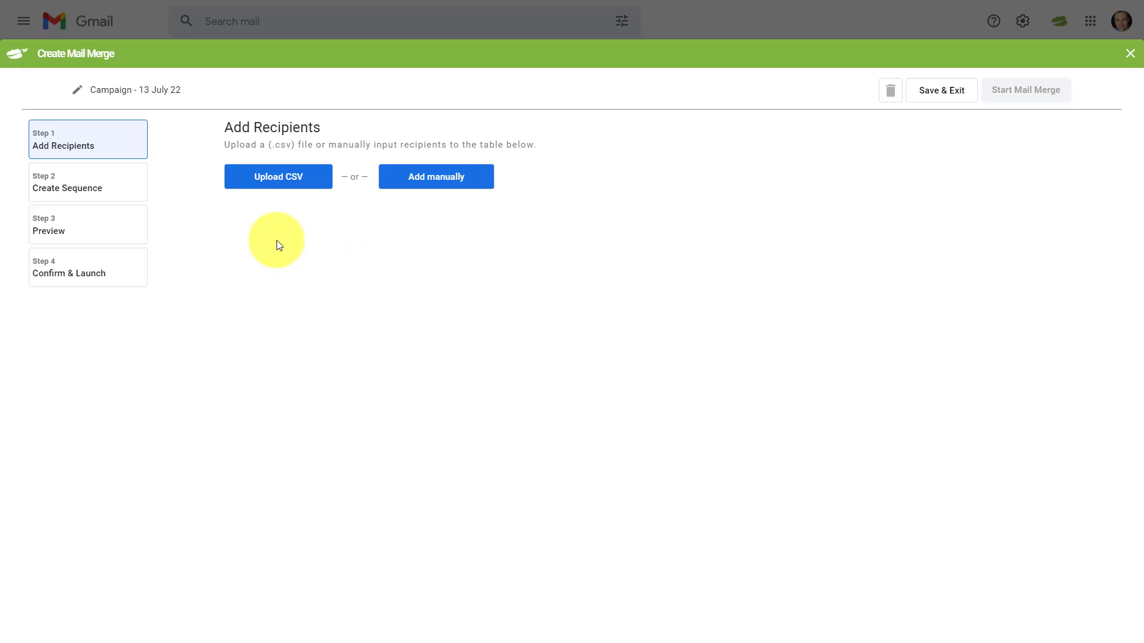
click(282, 185)
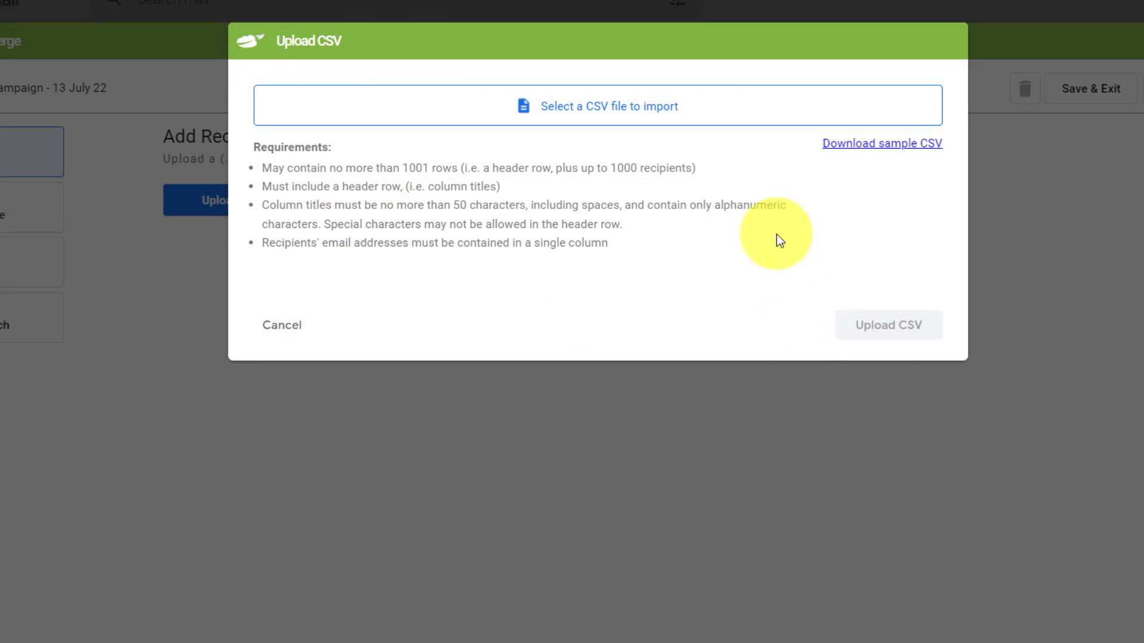
Import the '33 contacts from CRM' CSV from Downloads as the campaign's recipients
click(588, 113)
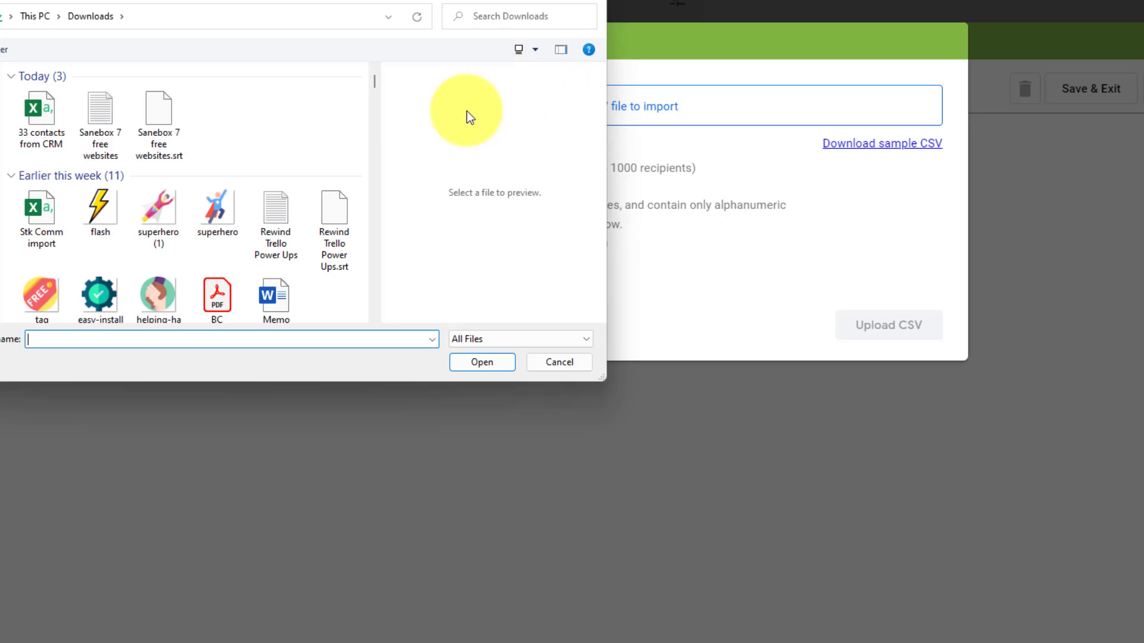
click(38, 108)
click(472, 361)
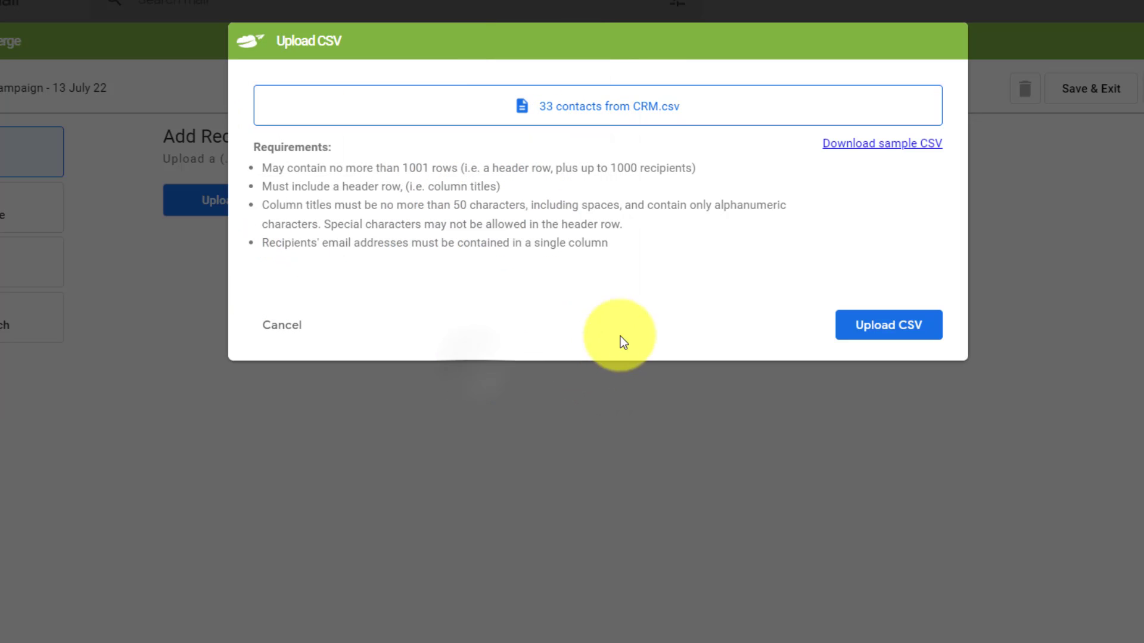
click(896, 336)
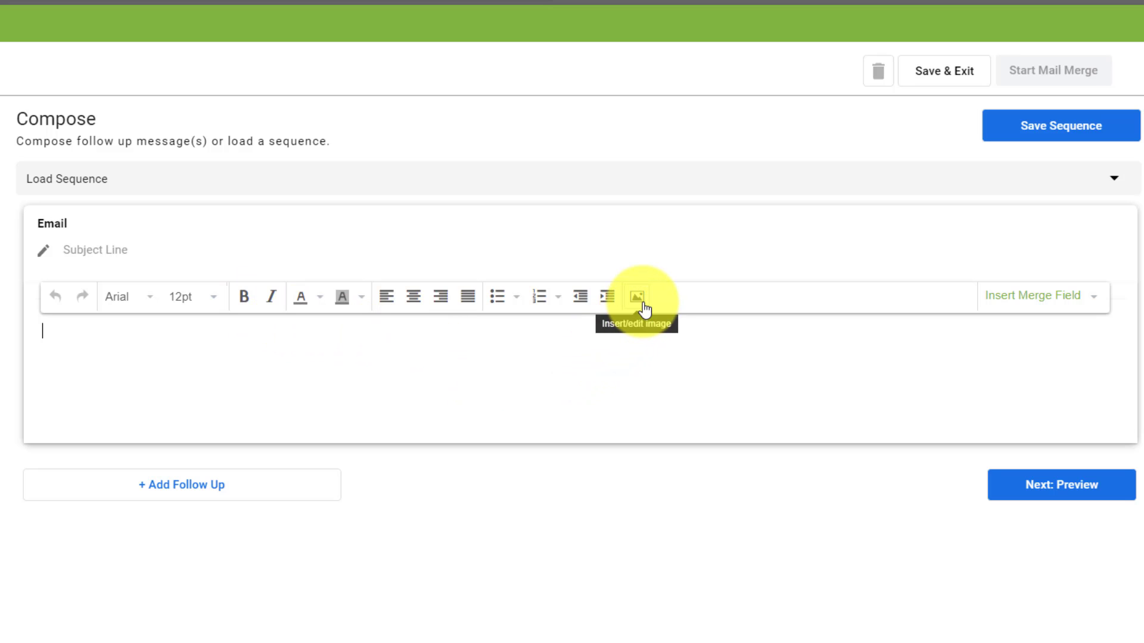
Enter the subject 'Special Sales Event!' and start the body with 'Hi'
click(122, 252)
text(S)
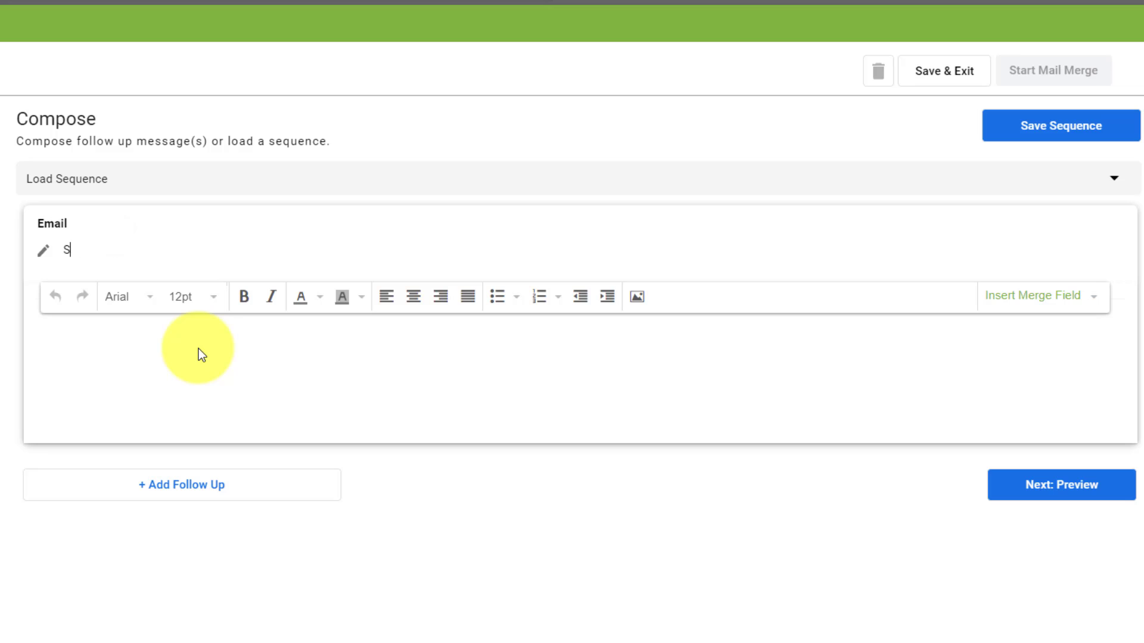
text(pecial Sales Event)
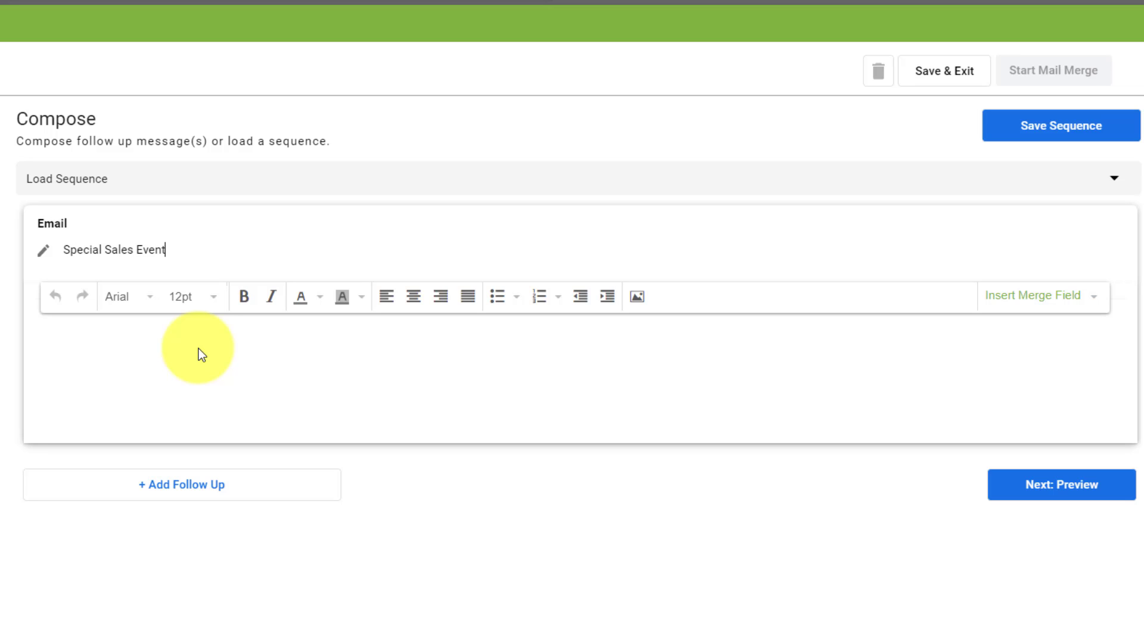
text(!)
click(160, 334)
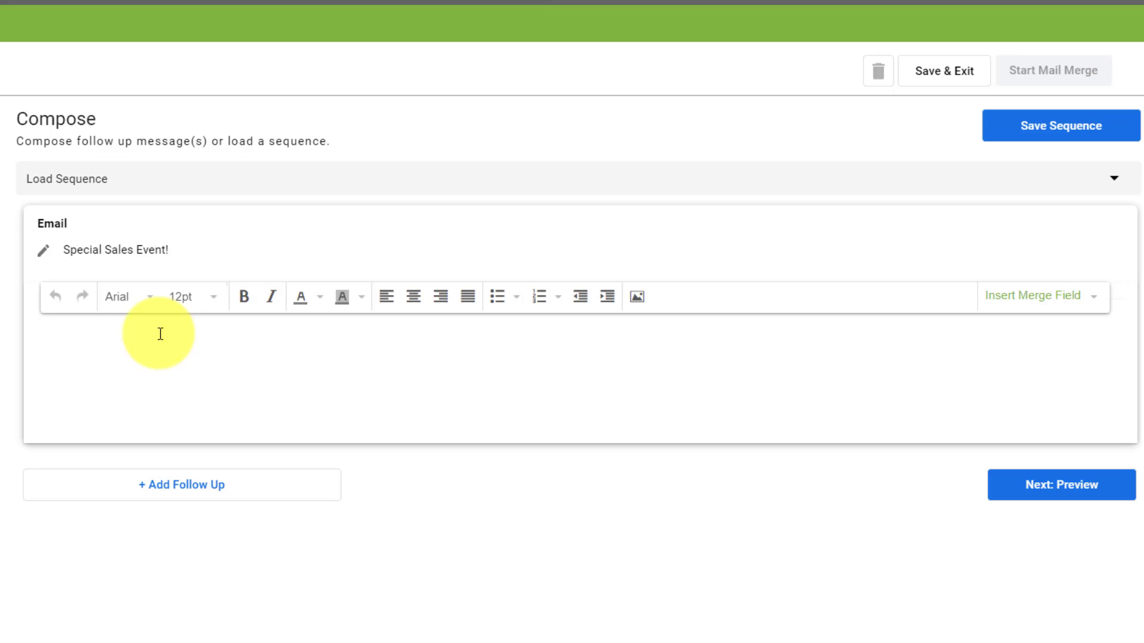
text(Hi)
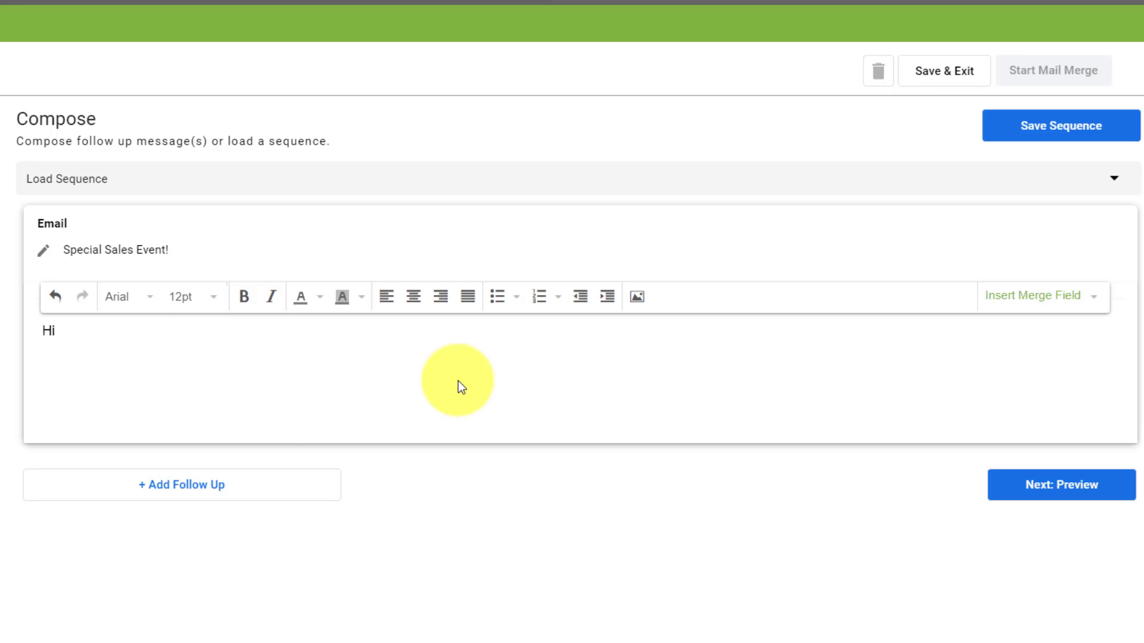
Complete the greeting as 'Hi {{FIRST NAME}},' and start a new line
click(1069, 304)
click(1047, 326)
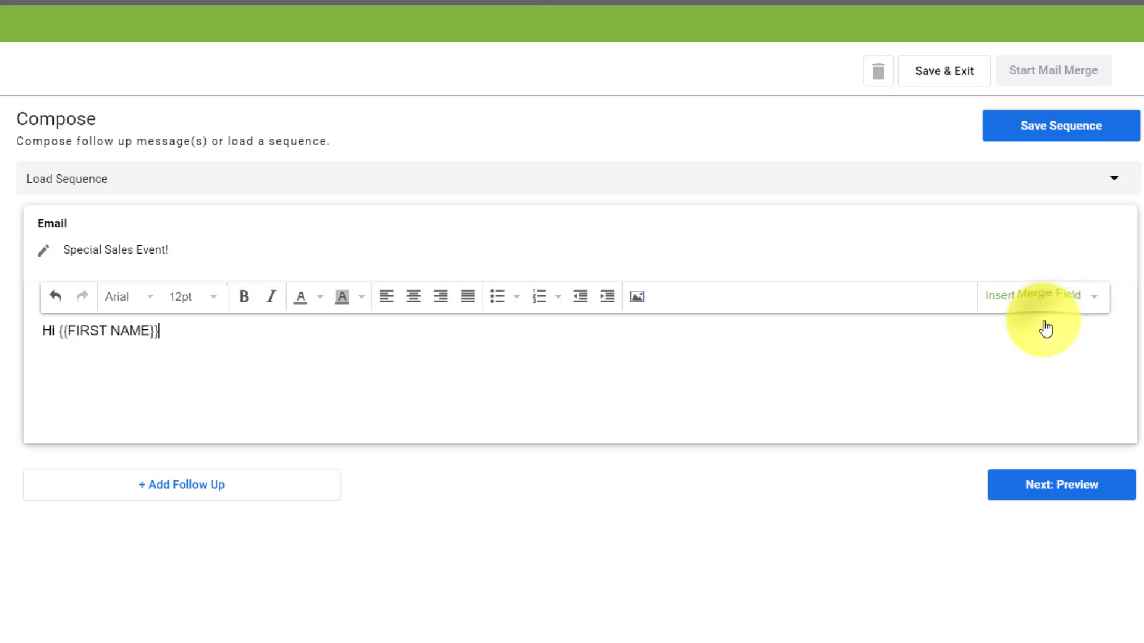
text(,)
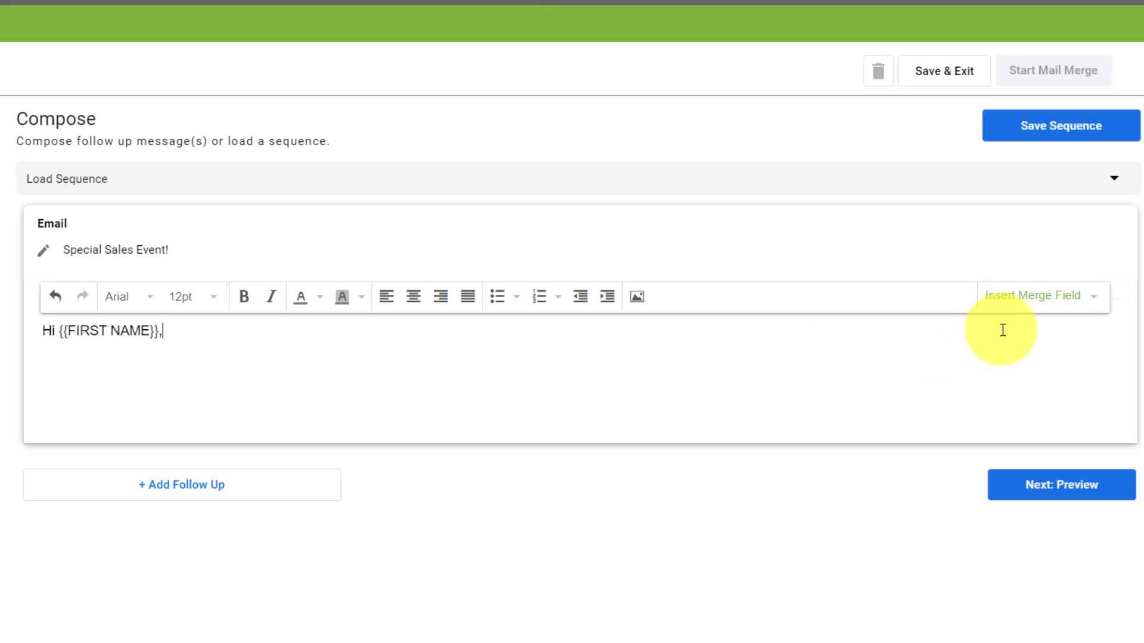
click(1065, 303)
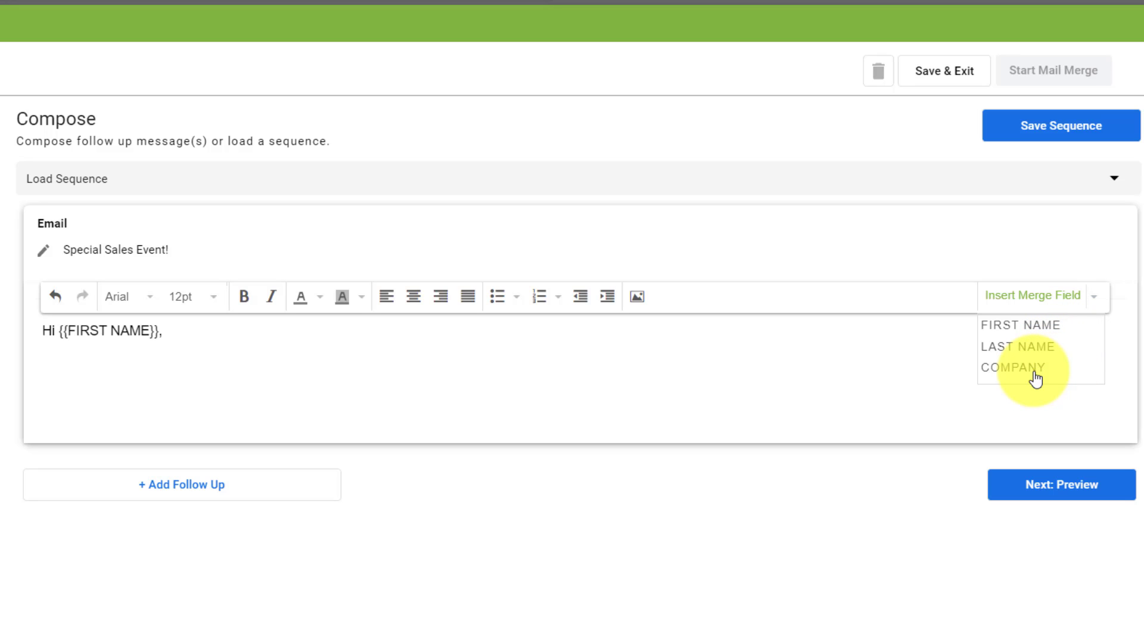
click(642, 369)
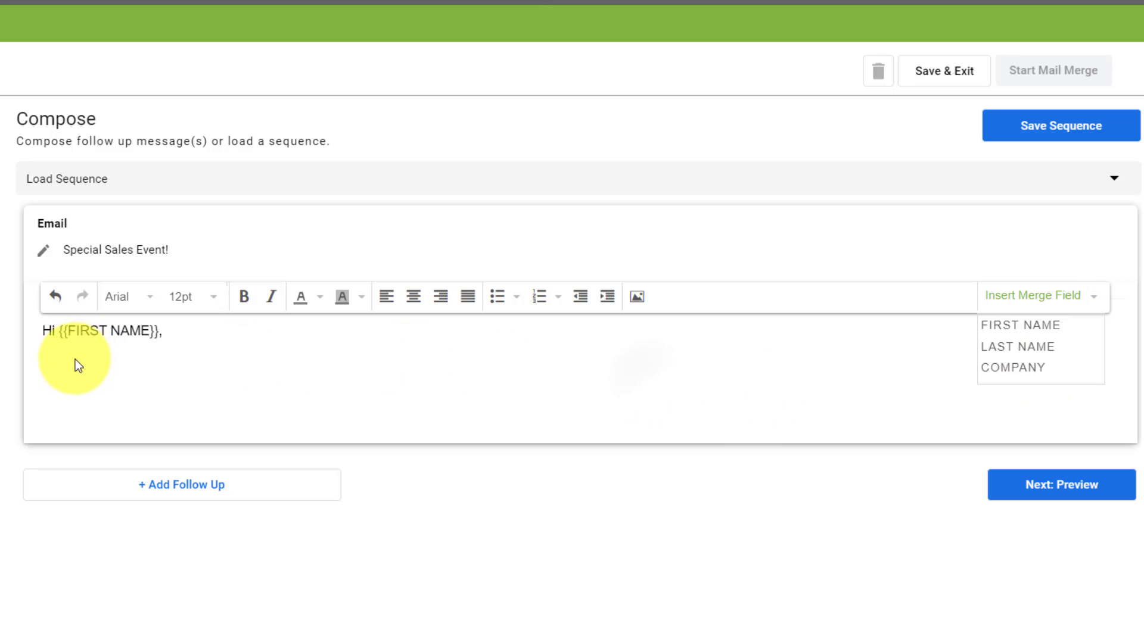
drag(173, 331, 156, 332)
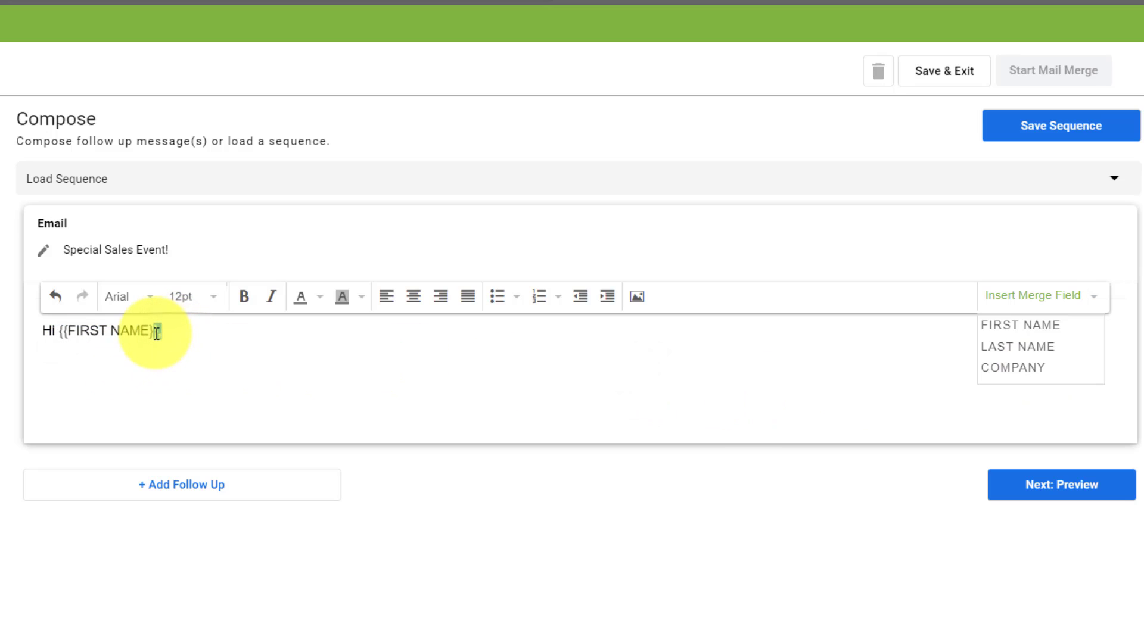
key(Right)
key(Return)
Add the line 'We are looking forward to serving {{COMPANY}} in 2023!'
text(We are looking forward )
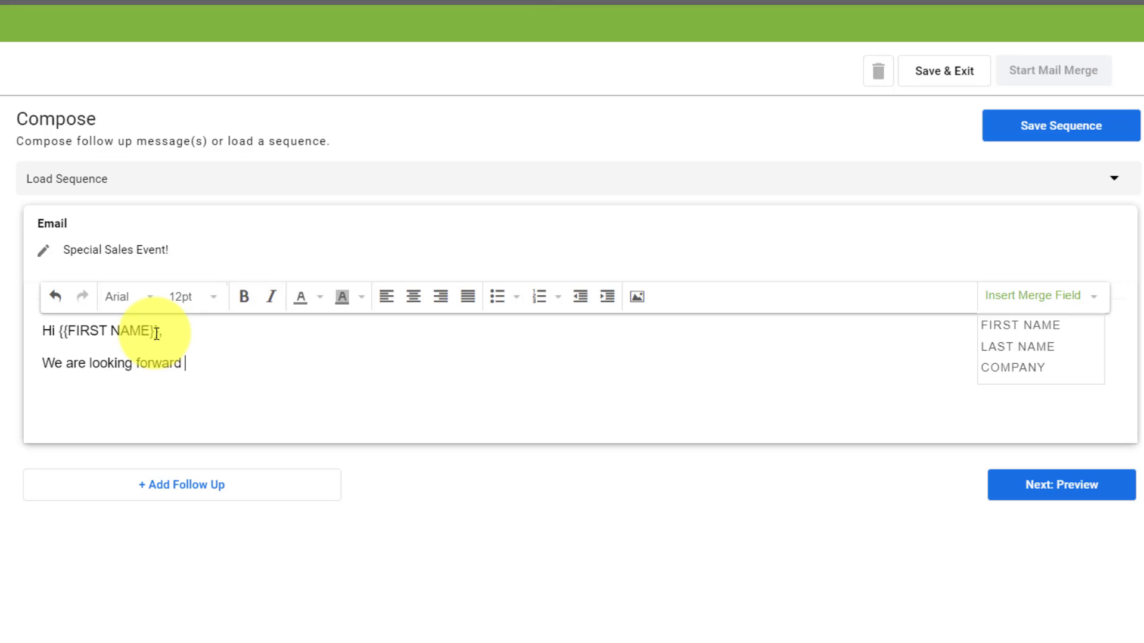
text(to serving)
click(1025, 369)
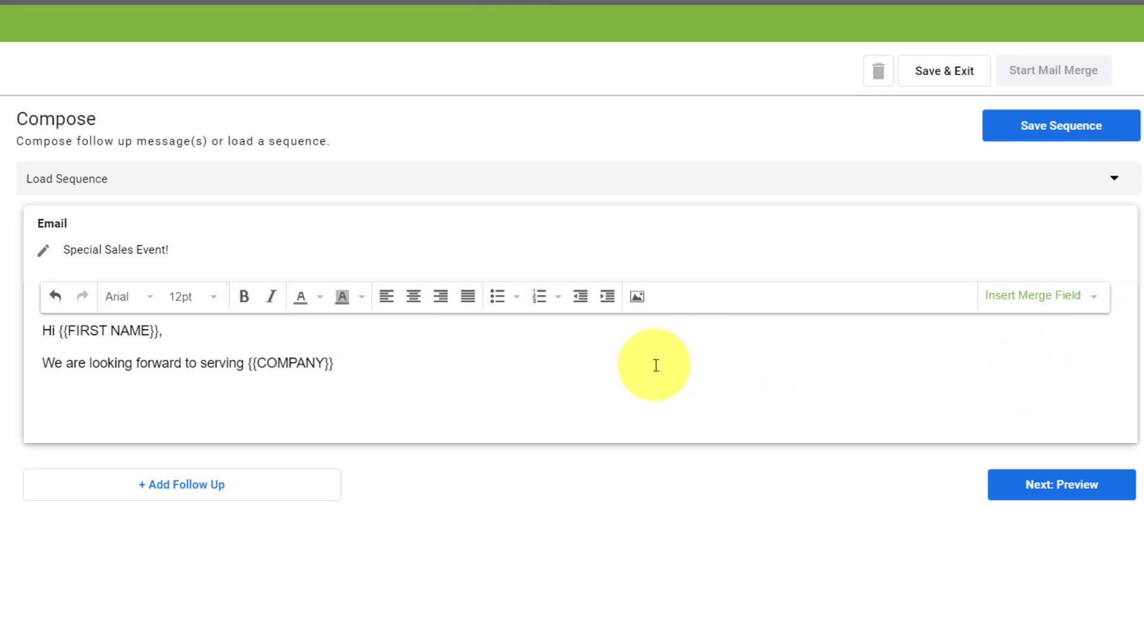
text(in 2023!)
key(Return)
Type the sign-off 'Thanks,' on its own line below the COMPANY line
text(Thanks,)
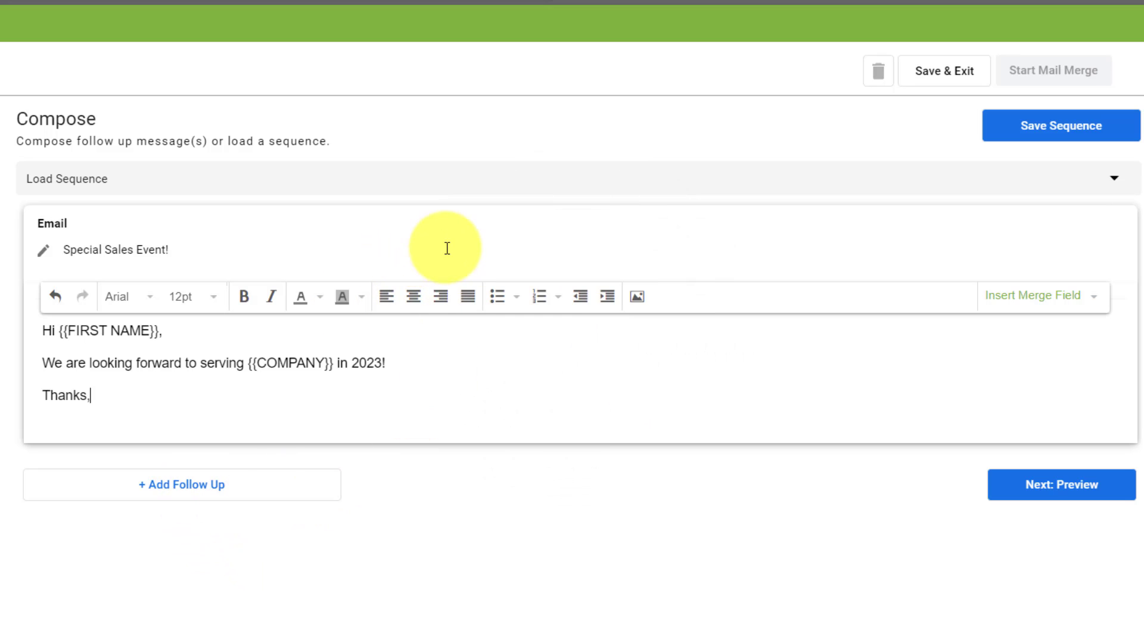
Add Follow-up 1 sent after 3 days, keeping 'No reply to email' as the condition
click(190, 494)
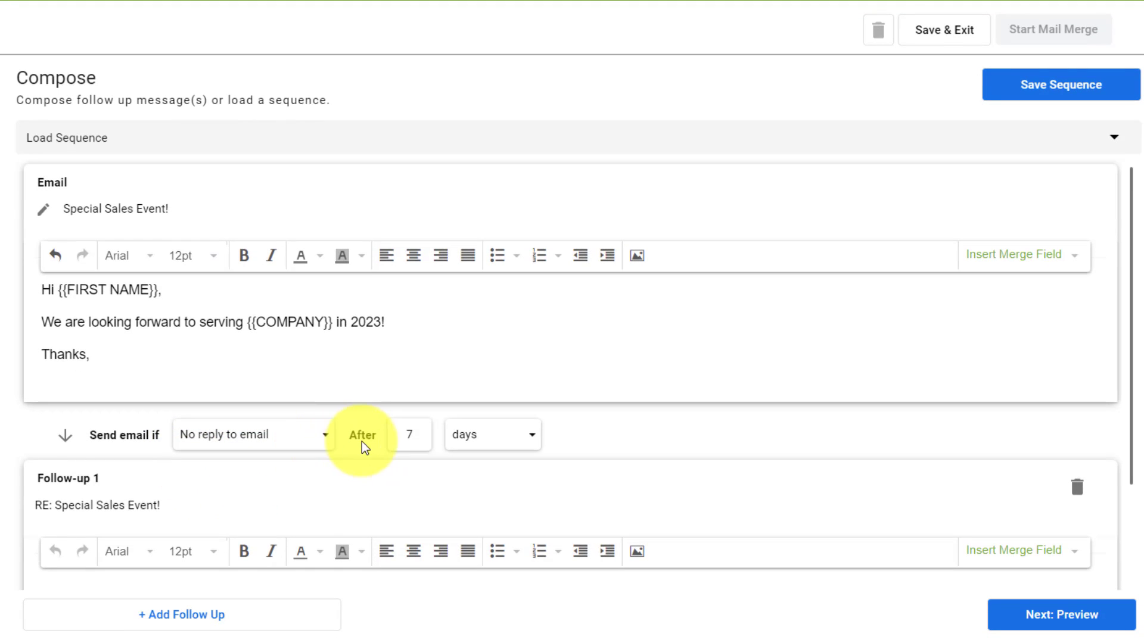
double_click(410, 434)
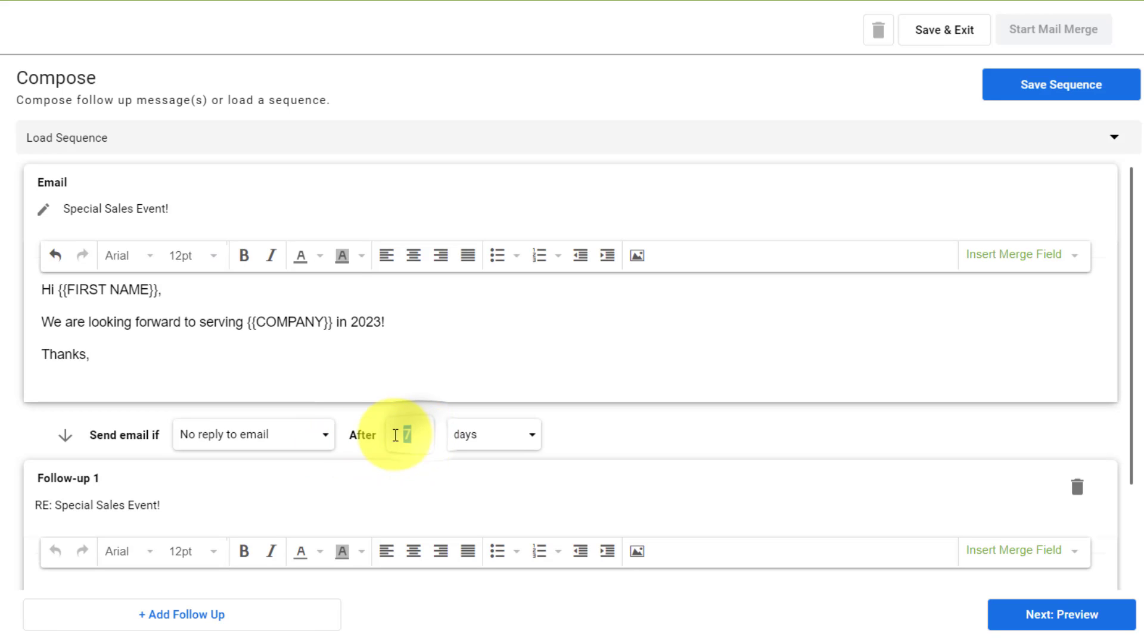
text(3)
scroll(506, 473, down, 2)
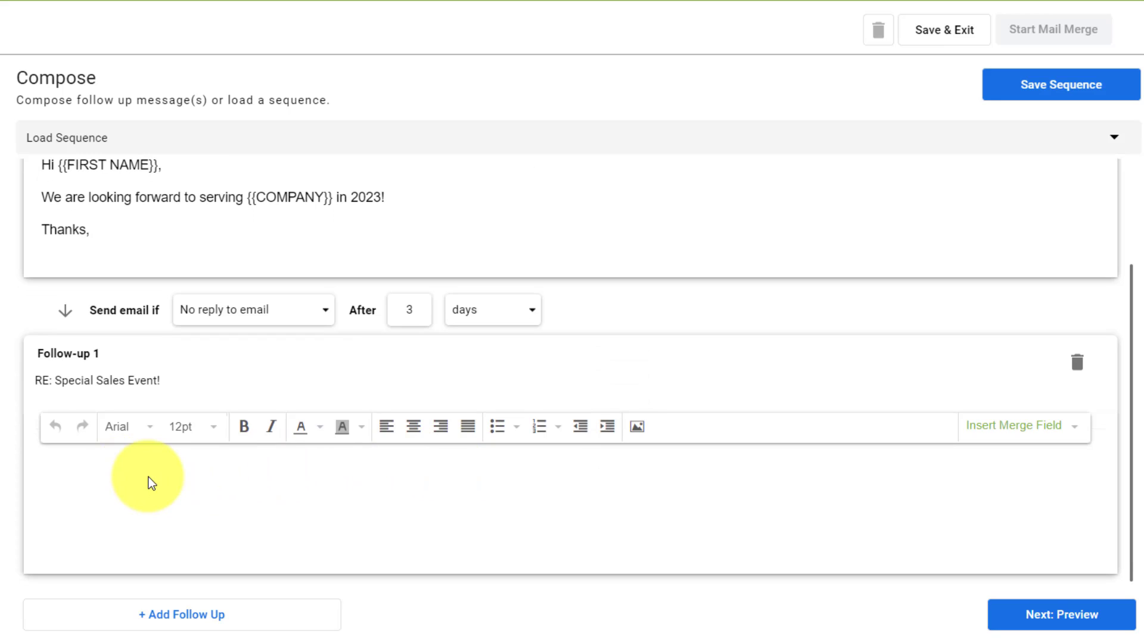
click(322, 315)
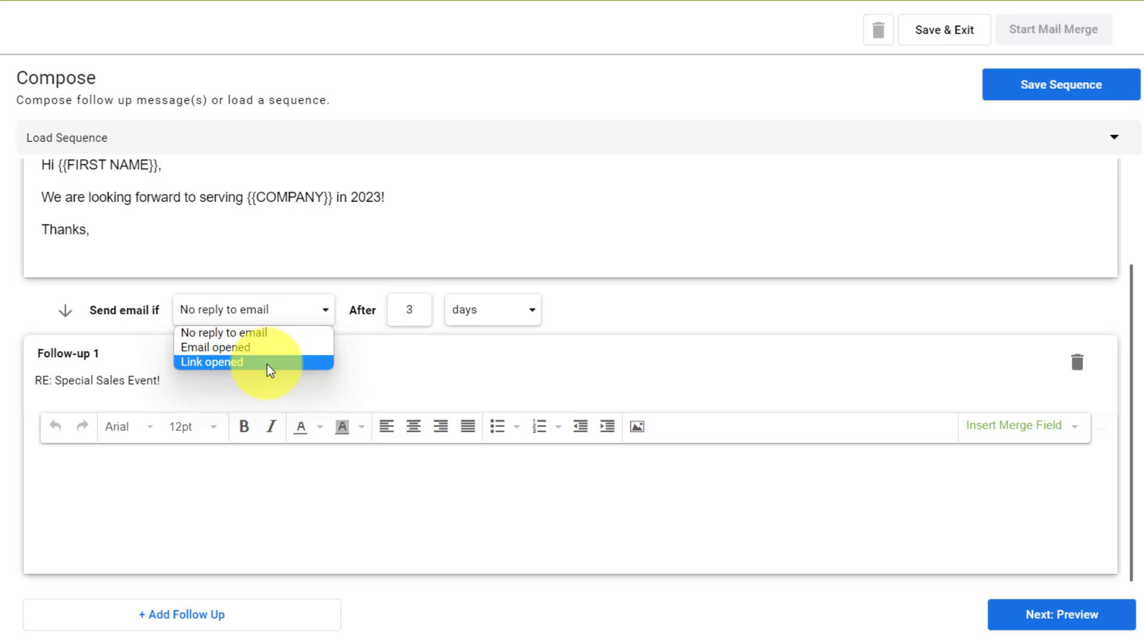
key(Escape)
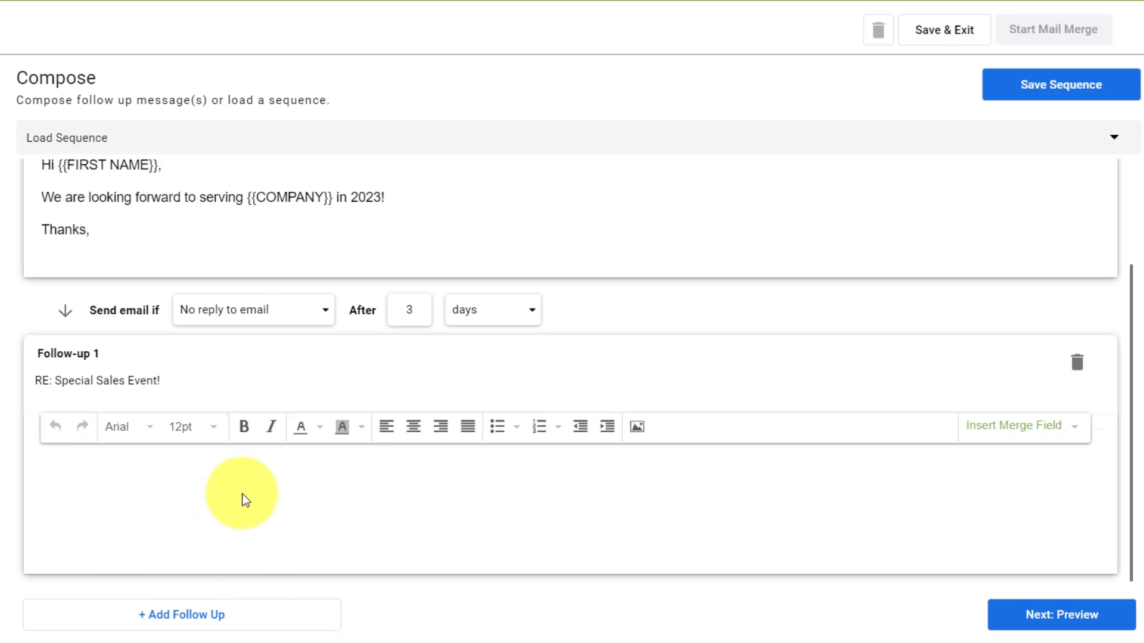
scroll(257, 478, up, 2)
scroll(257, 478, down, 2)
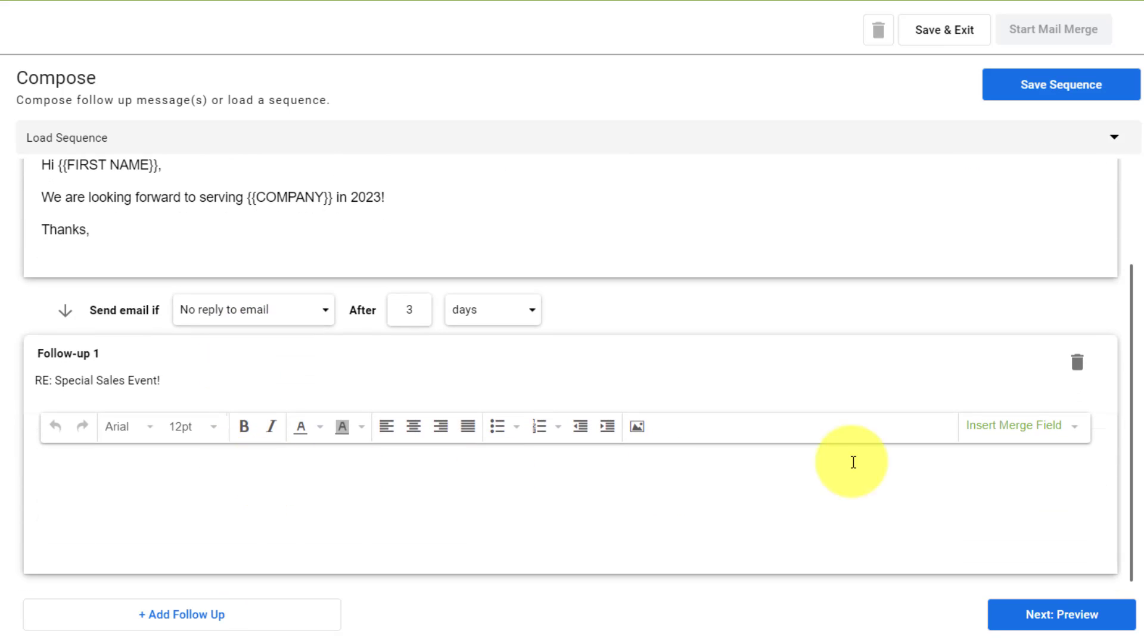
Delete Follow-up 1 and show the merged preview for recipient 1 of 33
click(1077, 364)
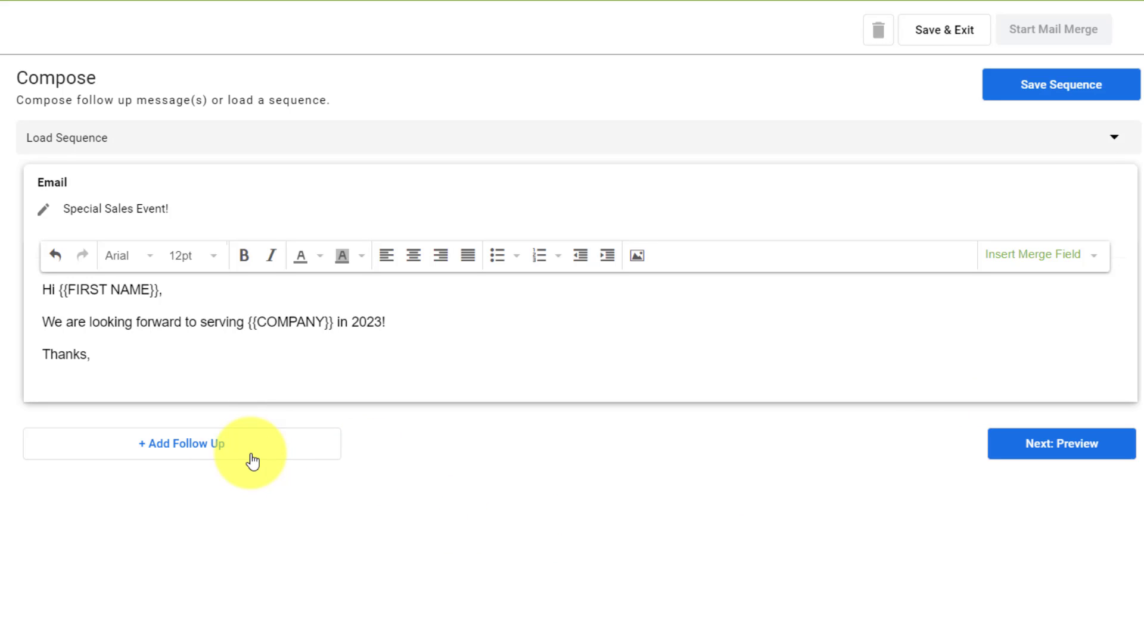
click(1069, 444)
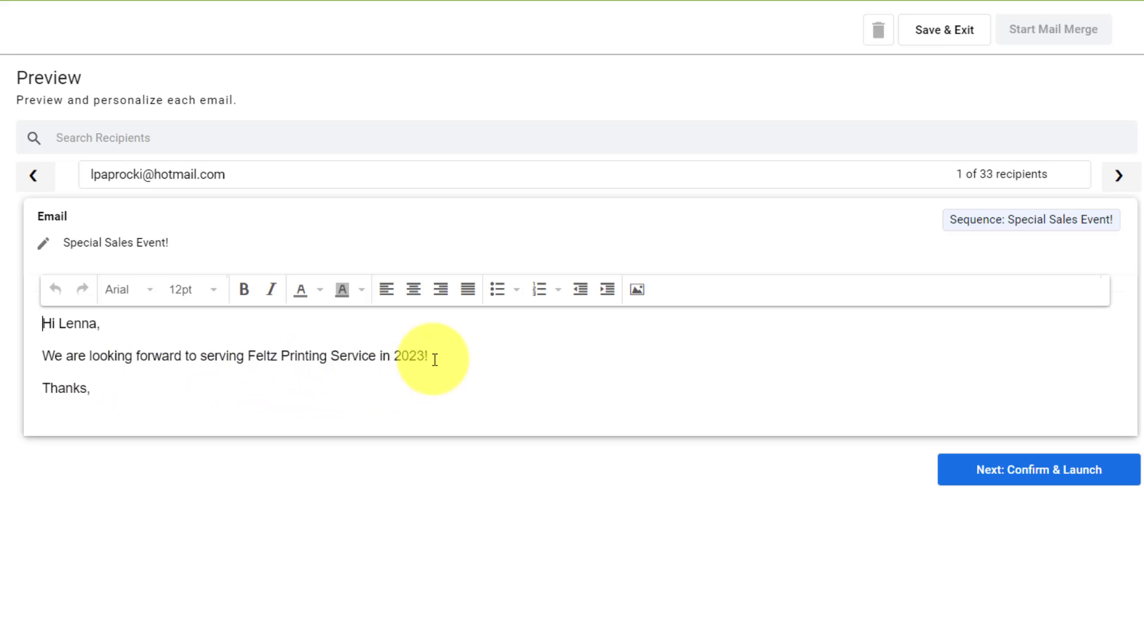
Show recipient 2 of 33's preview and check the Printing Dimensions company name
click(1119, 178)
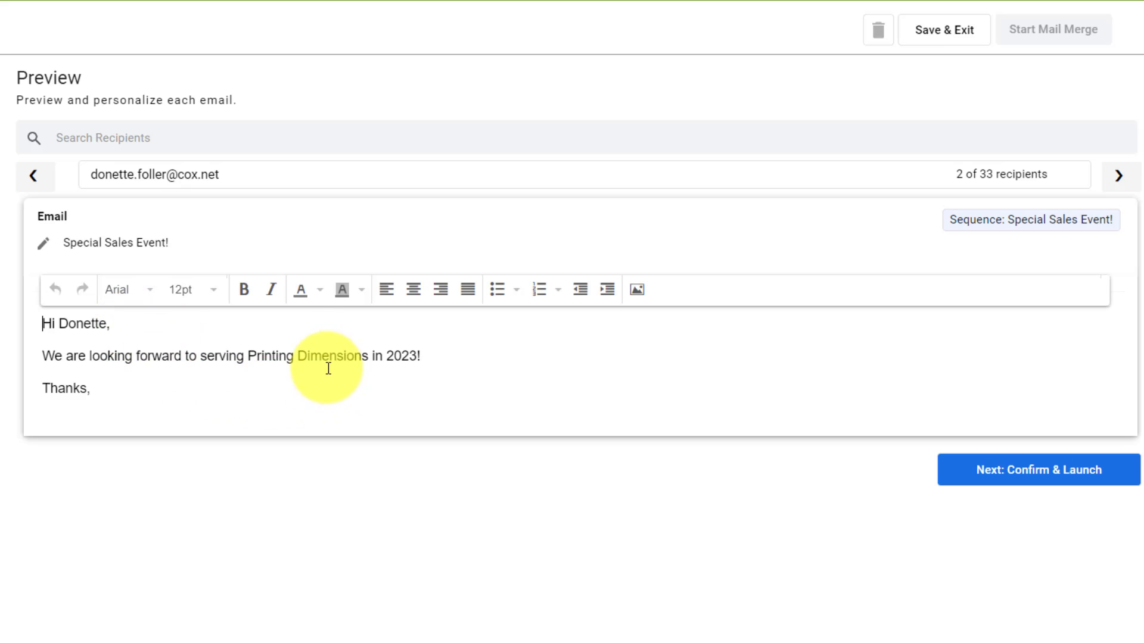
drag(248, 355, 365, 355)
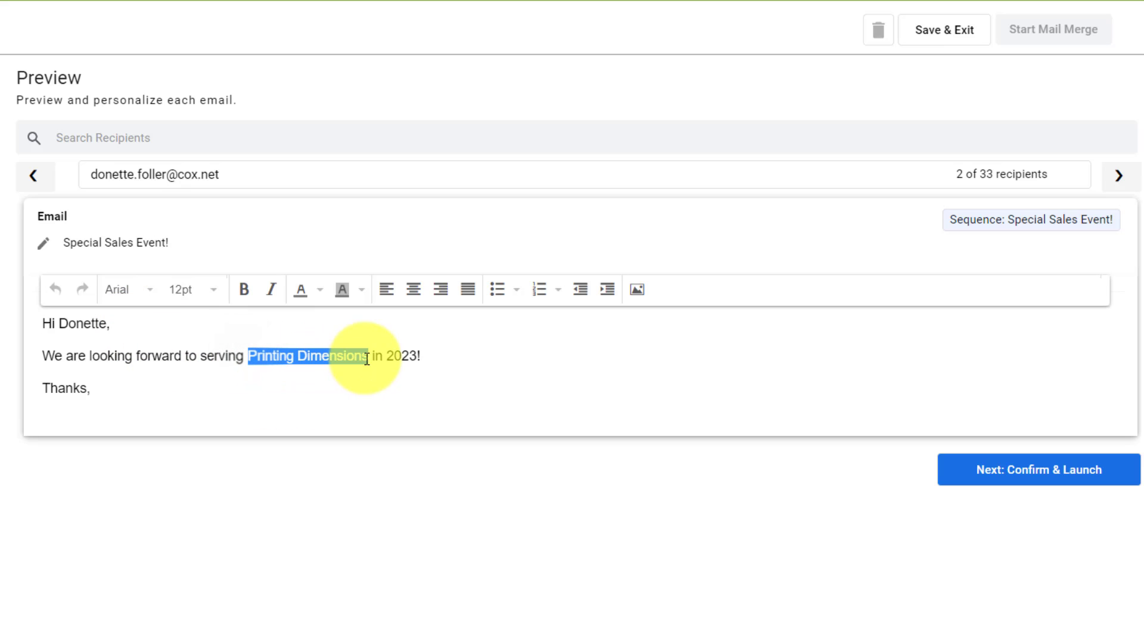
click(360, 385)
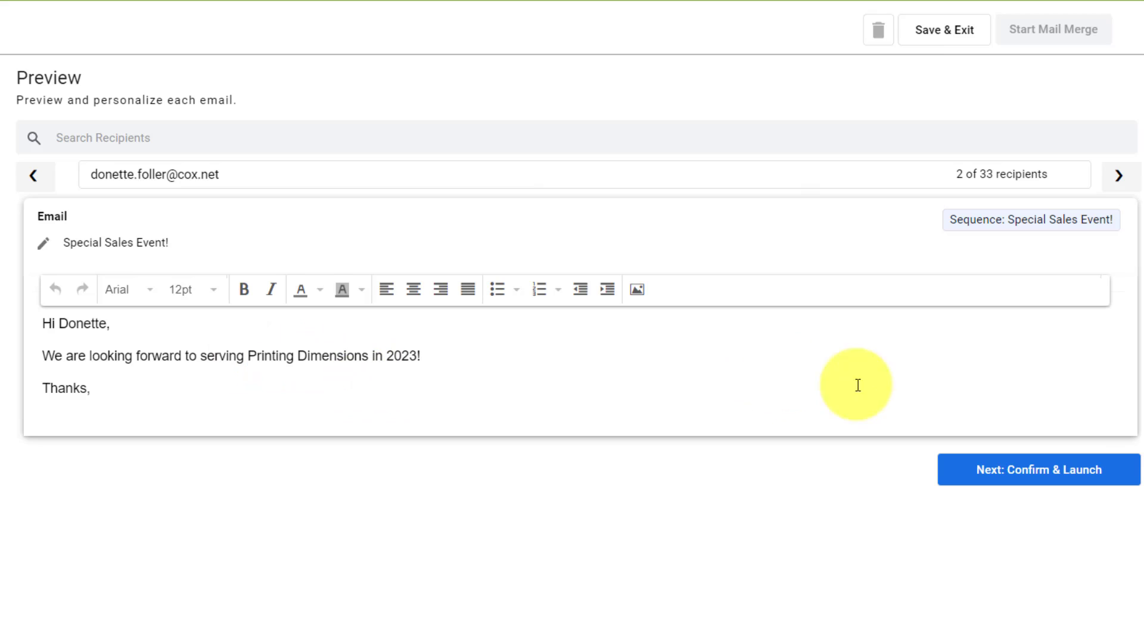
Advance to Confirm & Launch: July 13, 2022, 12:00 PM Pacific, 25 emails per day
click(1031, 476)
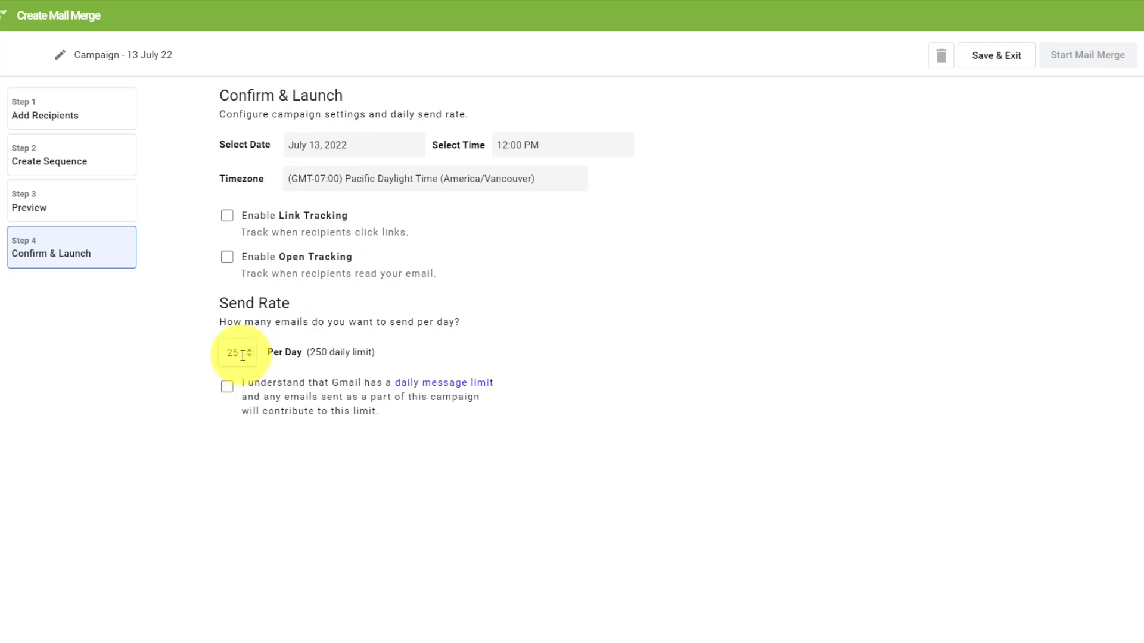
Change Per Day from 25 to 50, acknowledge Gmail's daily limit, and start the mail merge
drag(243, 355, 202, 359)
text(50)
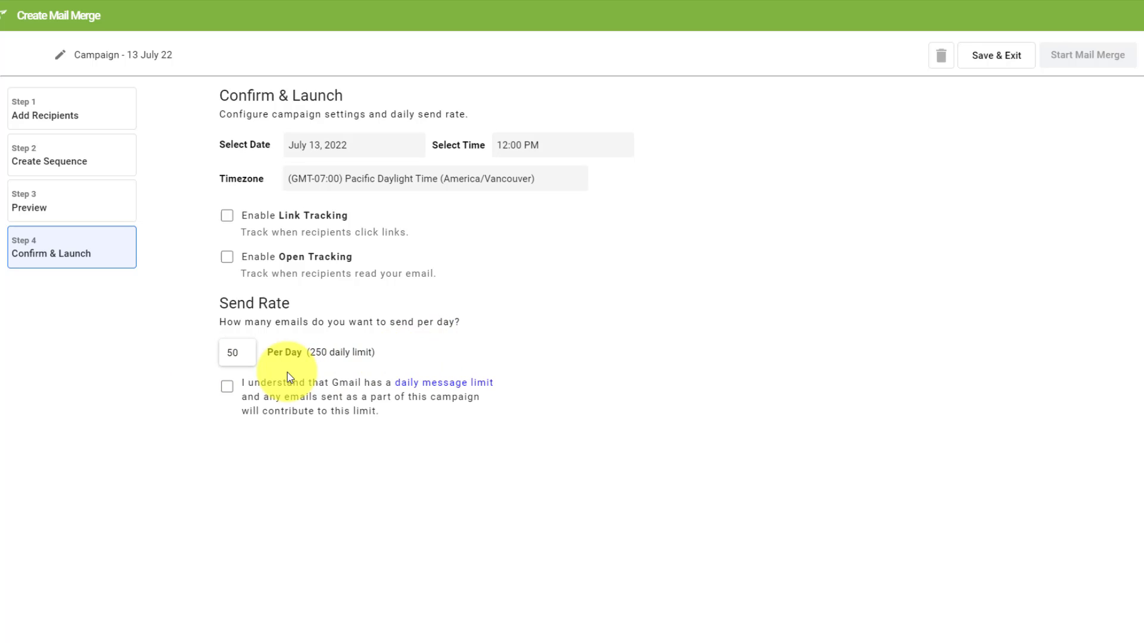
click(226, 386)
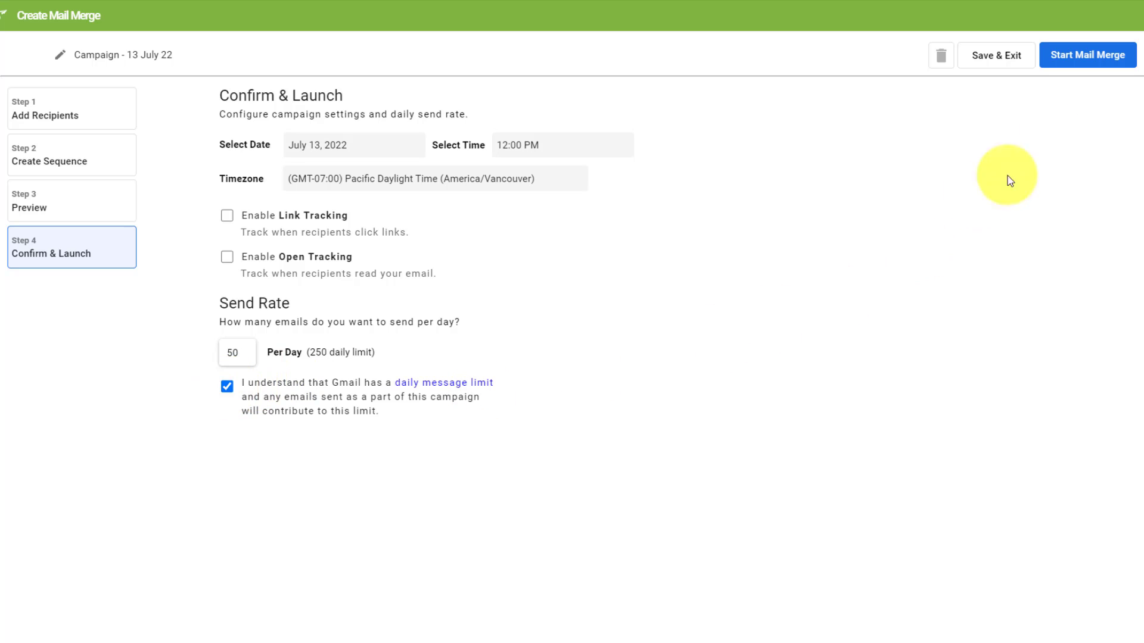
click(1083, 58)
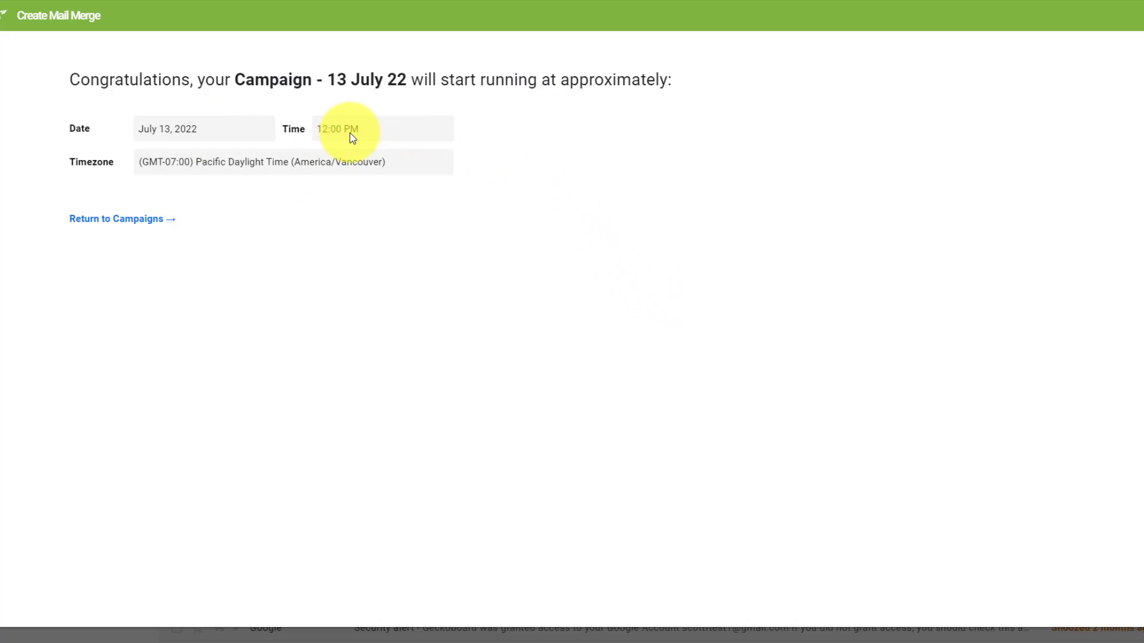
Return to the Mail Merge campaigns list showing 'Campaign - 13 July 22' as Running
click(115, 218)
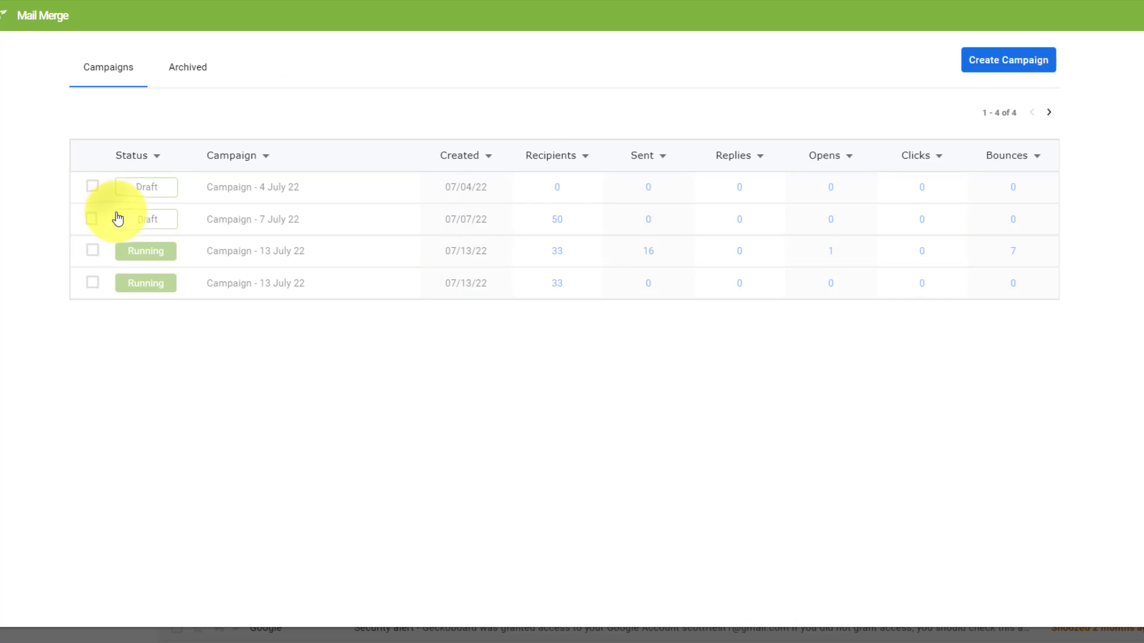